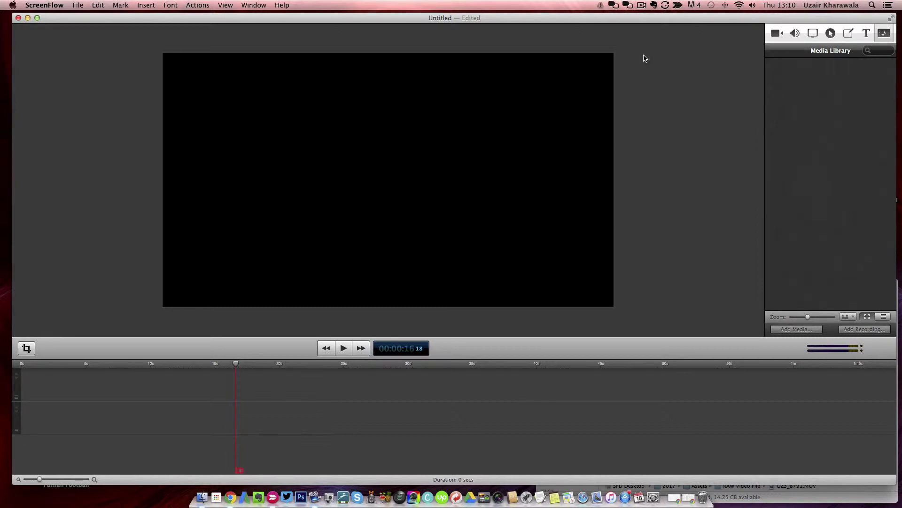
- Import OZ3_8791.MOV from the RAW Video File folder into ScreenFlow's Media Library
{"action": "left_click", "coordinate": [852, 496]}
{"action": "left_click", "coordinate": [747, 379]}
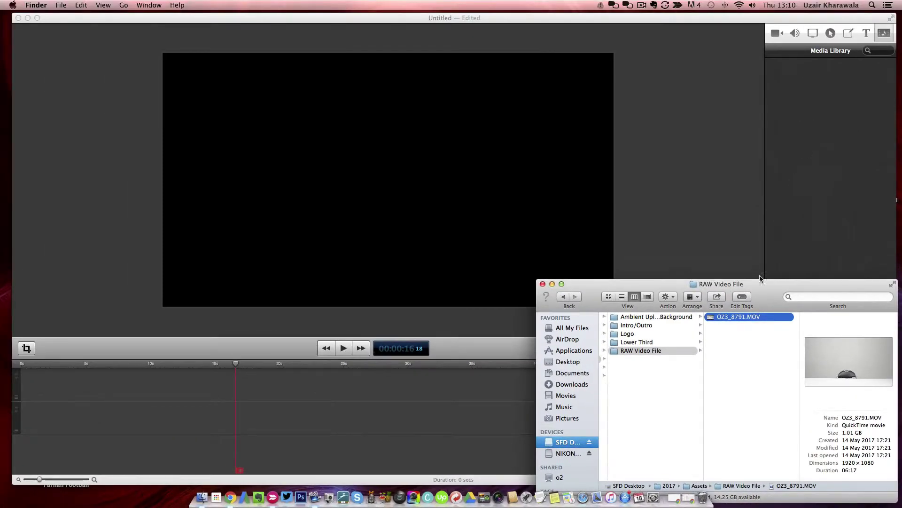
{"action": "left_click", "coordinate": [766, 252]}
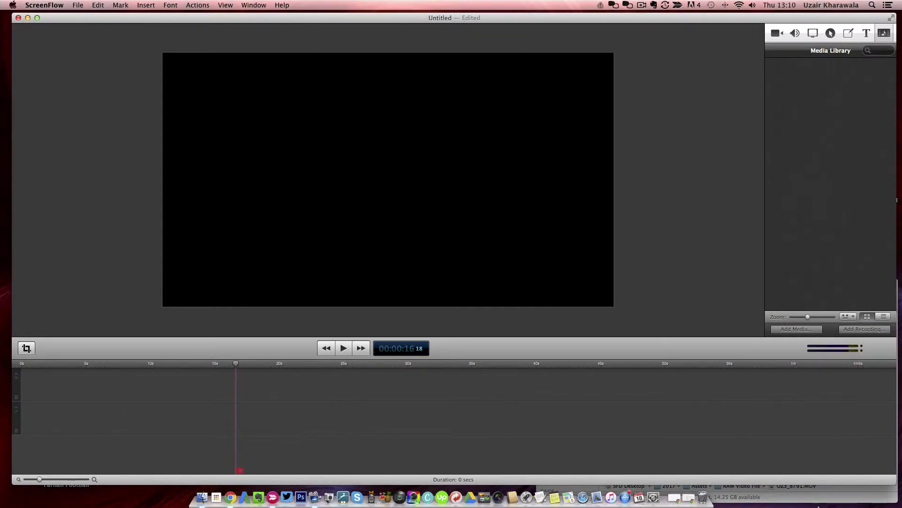
{"action": "left_click", "coordinate": [835, 493]}
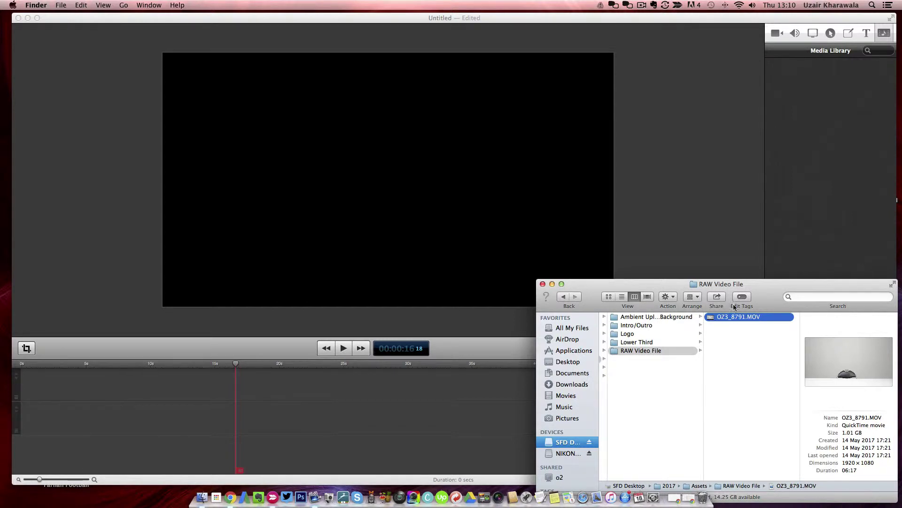
{"action": "left_click_drag", "start_coordinate": [710, 317], "coordinate": [813, 243]}
{"action": "left_click", "coordinate": [817, 149]}
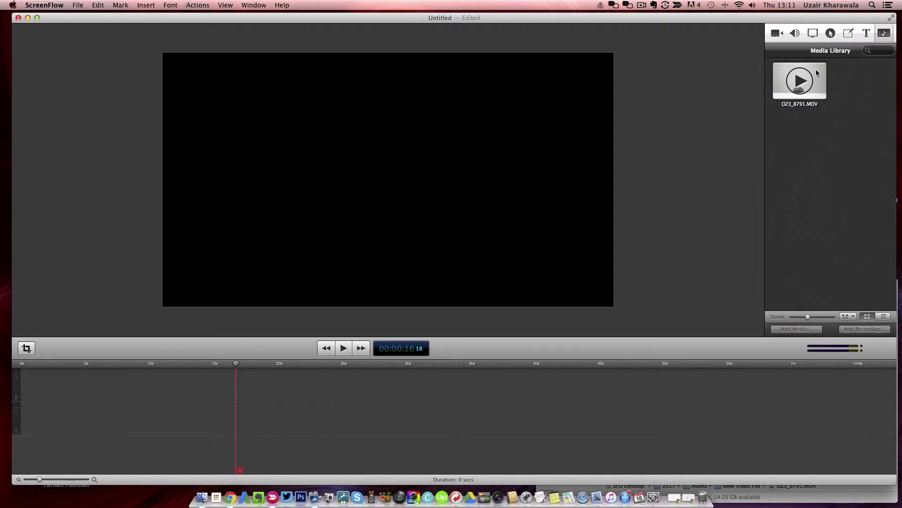
- Place OZ3_8791.MOV on the timeline, cut its empty-chair opening, and move it to zero
{"action": "left_click_drag", "start_coordinate": [814, 69], "coordinate": [376, 124]}
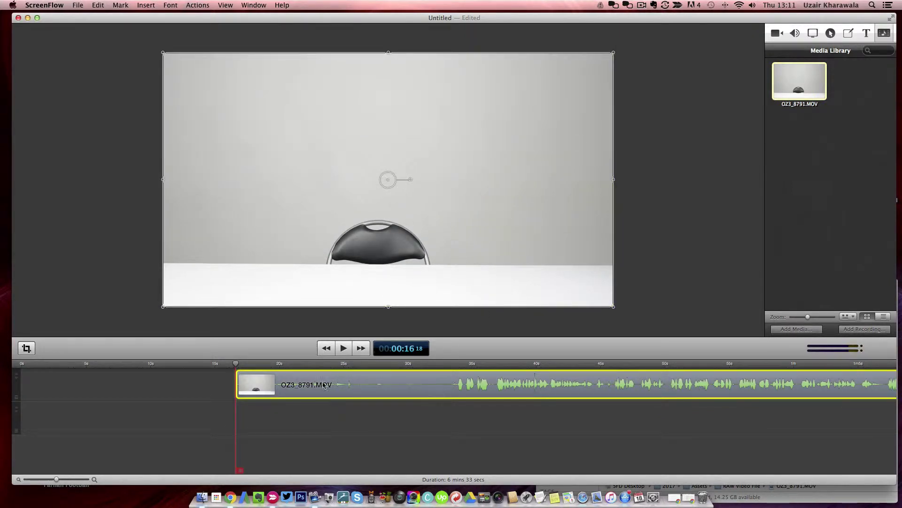
{"action": "left_click_drag", "start_coordinate": [715, 384], "coordinate": [501, 384]}
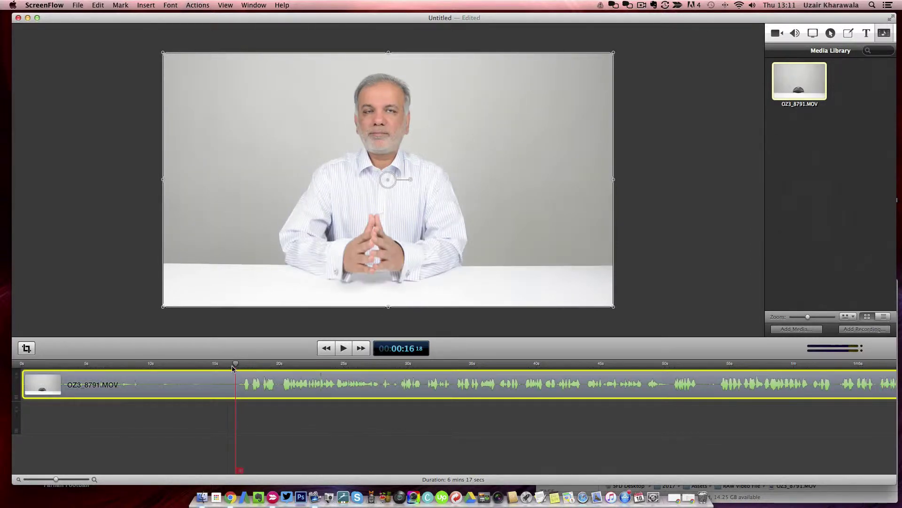
{"action": "mouse_move", "coordinate": [234, 365]}
{"action": "left_mouse_down"}
{"action": "mouse_move", "coordinate": [94, 367]}
{"action": "mouse_move", "coordinate": [305, 364]}
{"action": "mouse_move", "coordinate": [235, 364]}
{"action": "left_mouse_up"}
{"action": "key", "text": "t"}
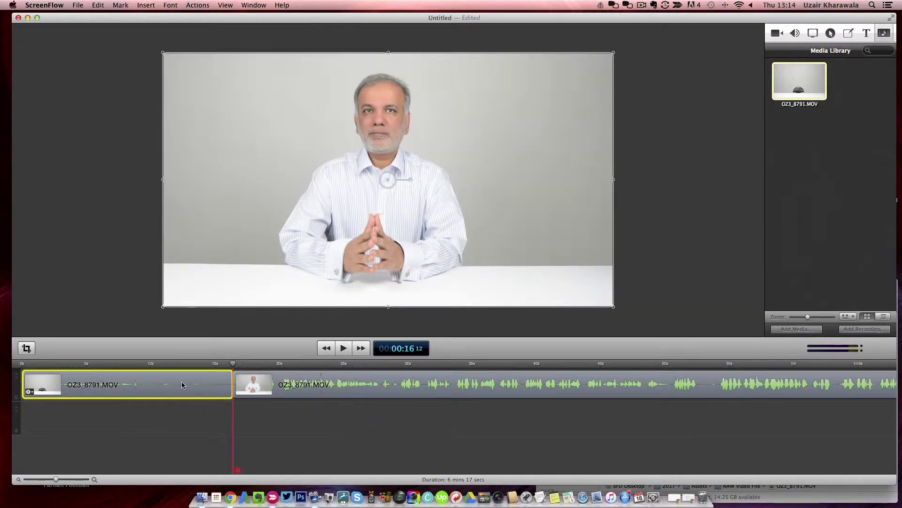
{"action": "key", "text": "Delete"}
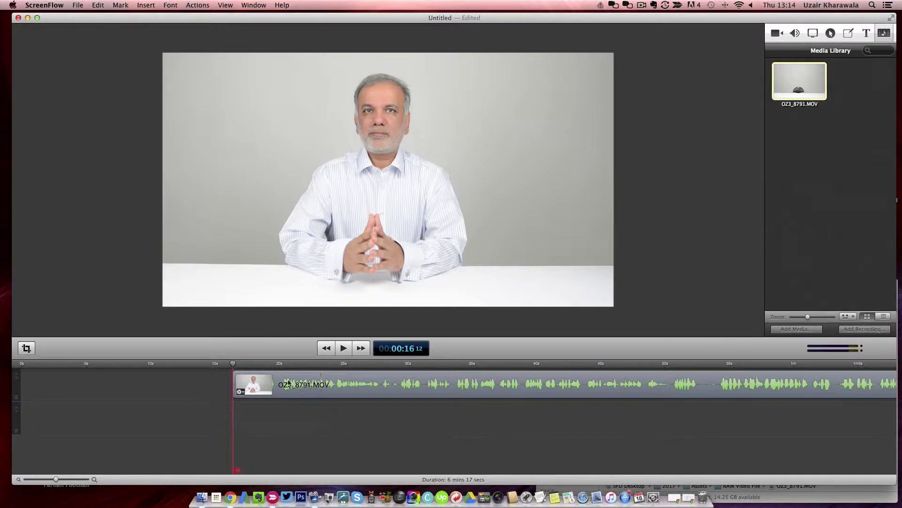
{"action": "mouse_move", "coordinate": [454, 382]}
{"action": "left_mouse_down"}
{"action": "mouse_move", "coordinate": [230, 381]}
{"action": "mouse_move", "coordinate": [29, 364]}
{"action": "mouse_move", "coordinate": [232, 365]}
{"action": "left_mouse_up"}
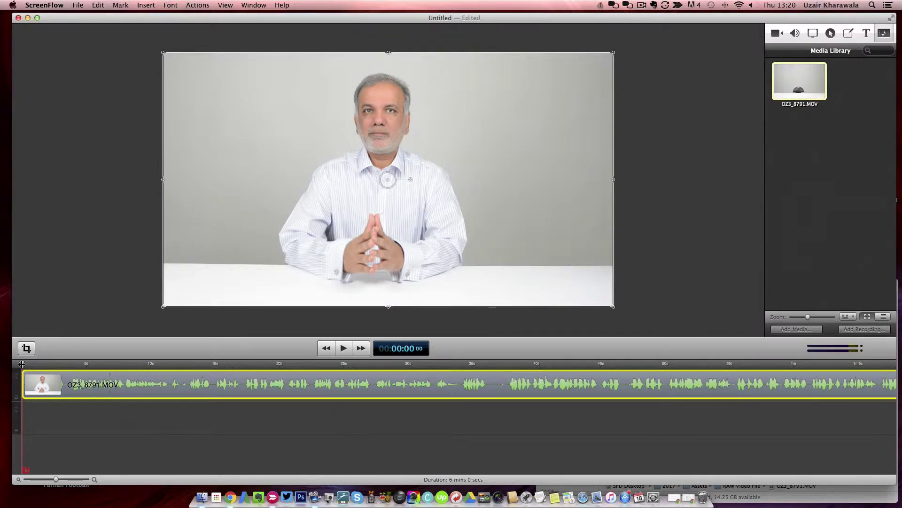
- Ripple-delete the unwanted 18-second section around 0:22–0:36, leaving a 5:42 clip
{"action": "left_click_drag", "start_coordinate": [22, 364], "coordinate": [312, 365]}
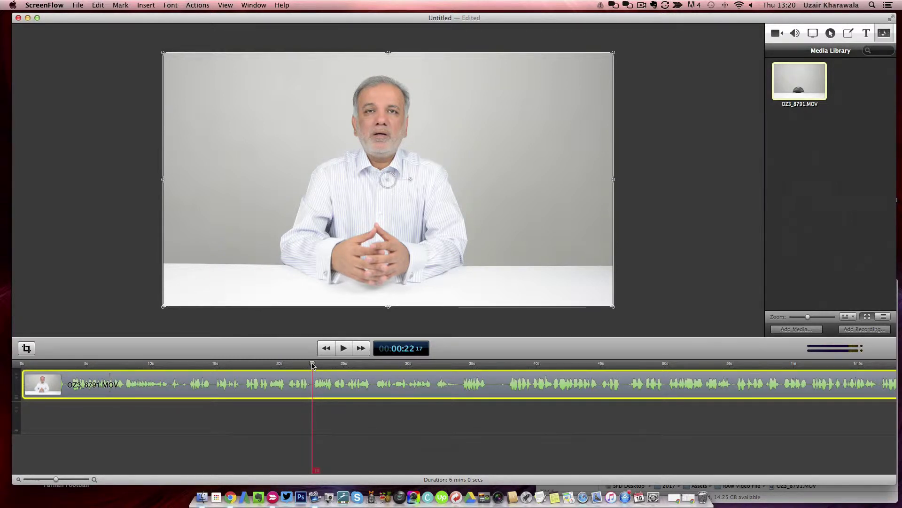
{"action": "left_click_drag", "start_coordinate": [312, 365], "coordinate": [377, 366]}
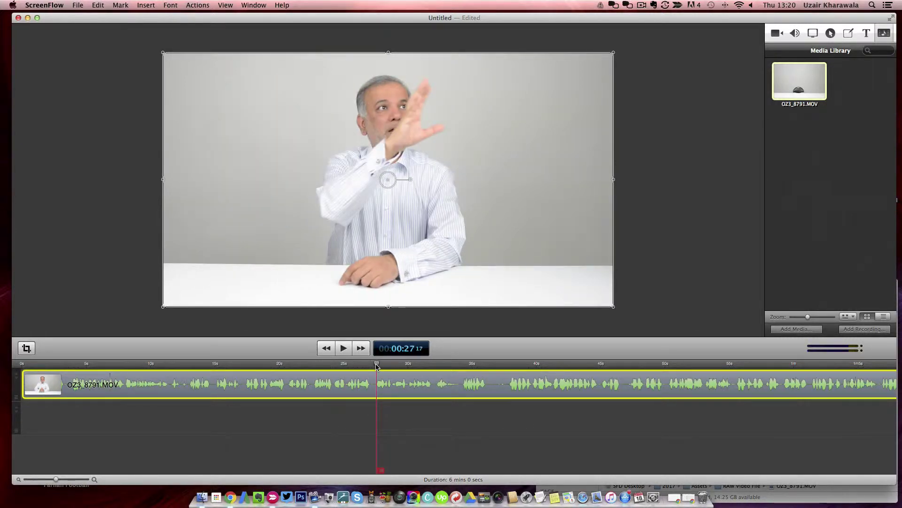
{"action": "left_click_drag", "start_coordinate": [377, 364], "coordinate": [735, 368]}
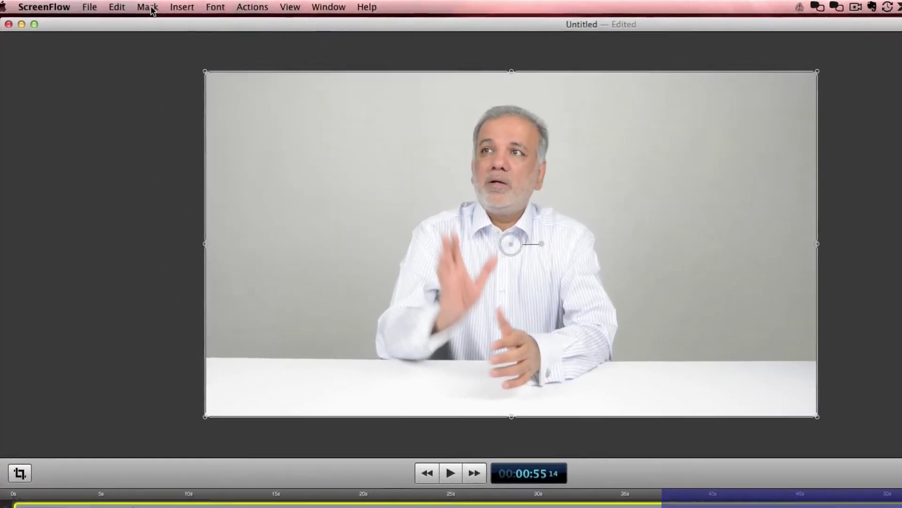
{"action": "left_click", "coordinate": [98, 5]}
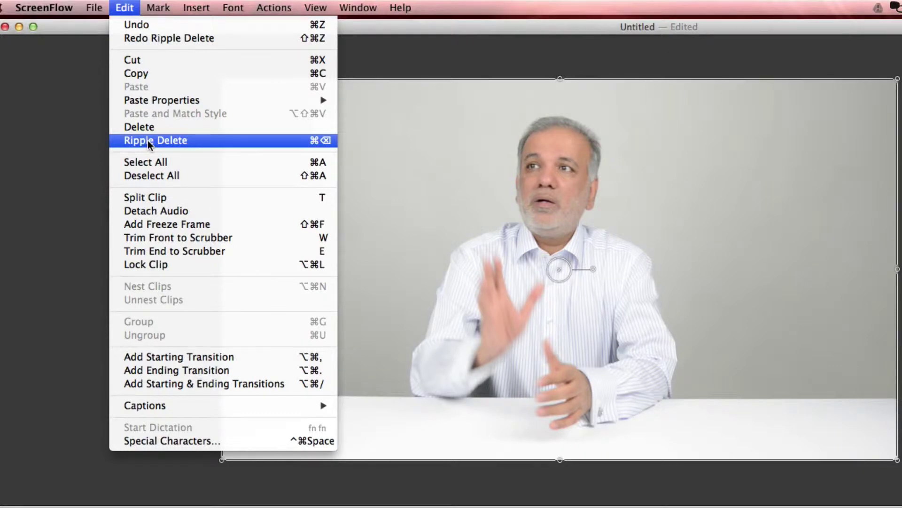
{"action": "left_click", "coordinate": [147, 141]}
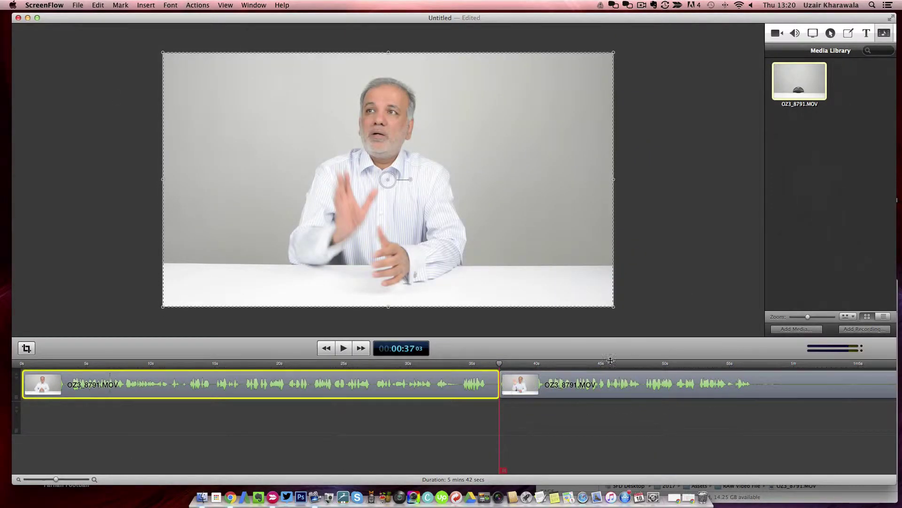
{"action": "scroll", "coordinate": [694, 384], "scroll_direction": "right", "scroll_amount": 5}
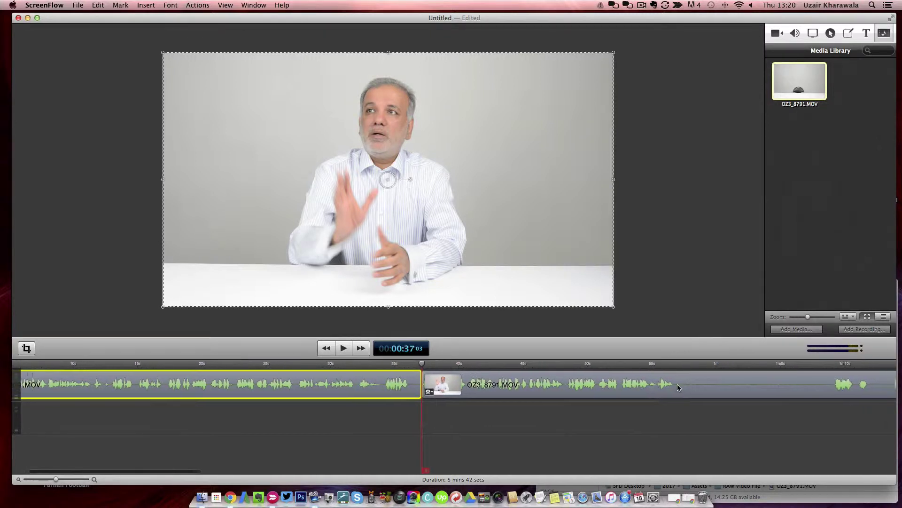
{"action": "scroll", "coordinate": [564, 381], "scroll_direction": "right", "scroll_amount": 5}
{"action": "scroll", "coordinate": [494, 380], "scroll_direction": "right", "scroll_amount": 5}
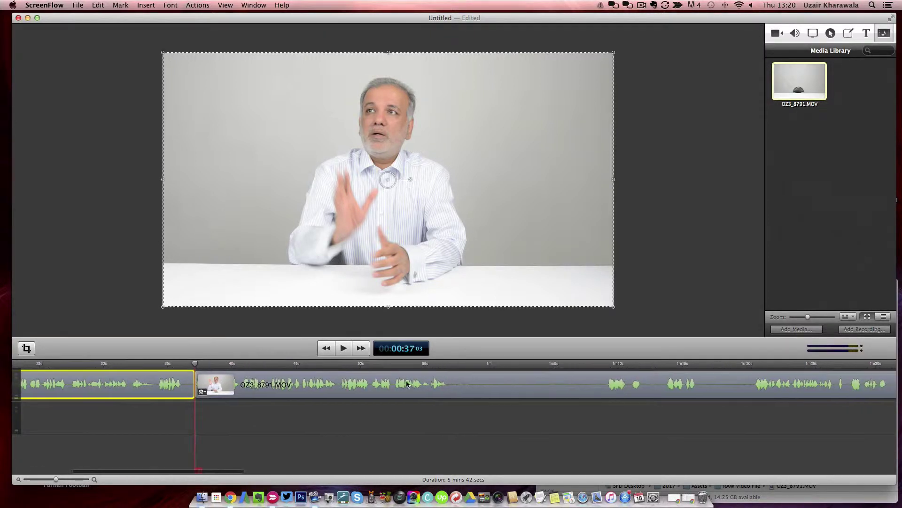
- Ripple-delete the 11-second section right after the 0:57 mark
{"action": "left_click", "coordinate": [449, 364]}
{"action": "left_click_drag", "start_coordinate": [448, 365], "coordinate": [601, 365]}
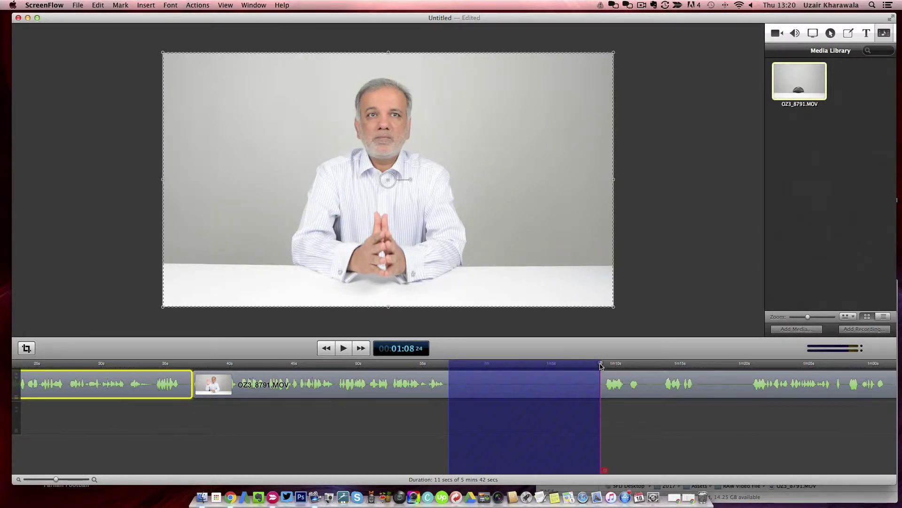
{"action": "key", "text": "super+BackSpace"}
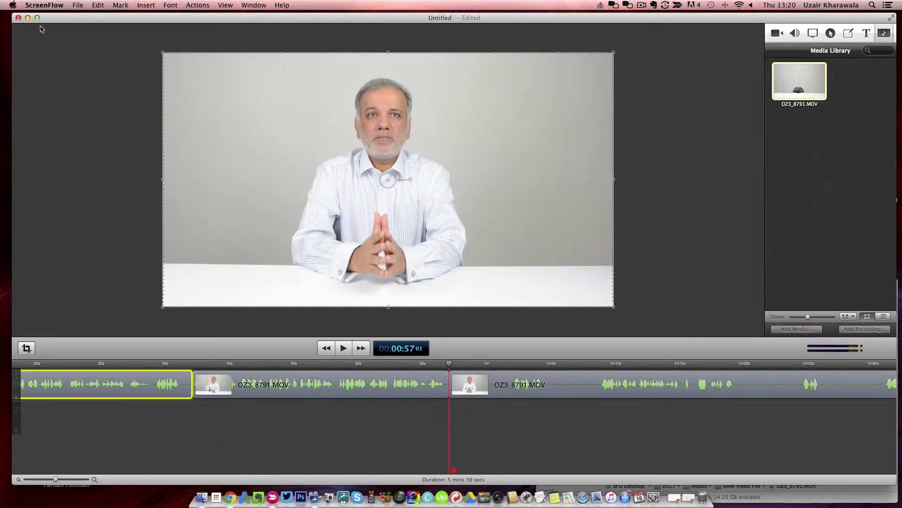
- Ripple-delete a further 30-second section starting at 0:57, bringing the edit to 5:00
{"action": "left_click", "coordinate": [95, 8]}
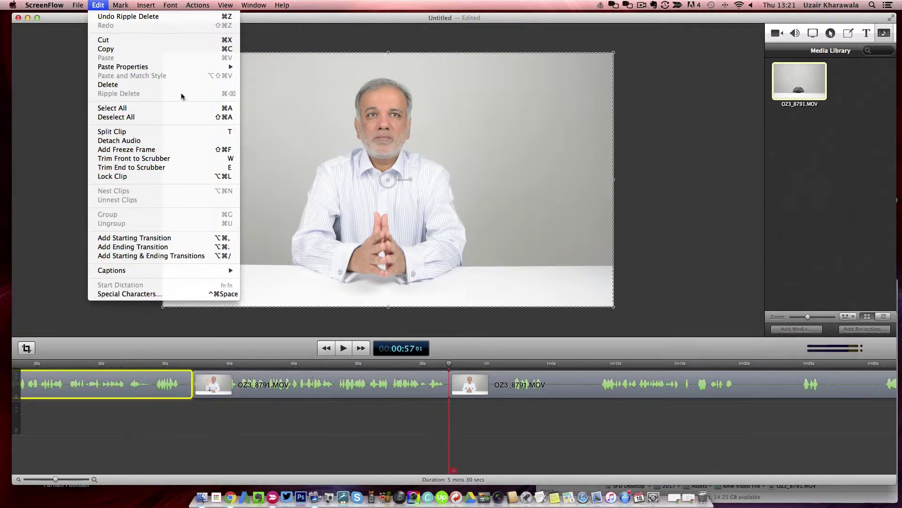
{"action": "left_click", "coordinate": [449, 365]}
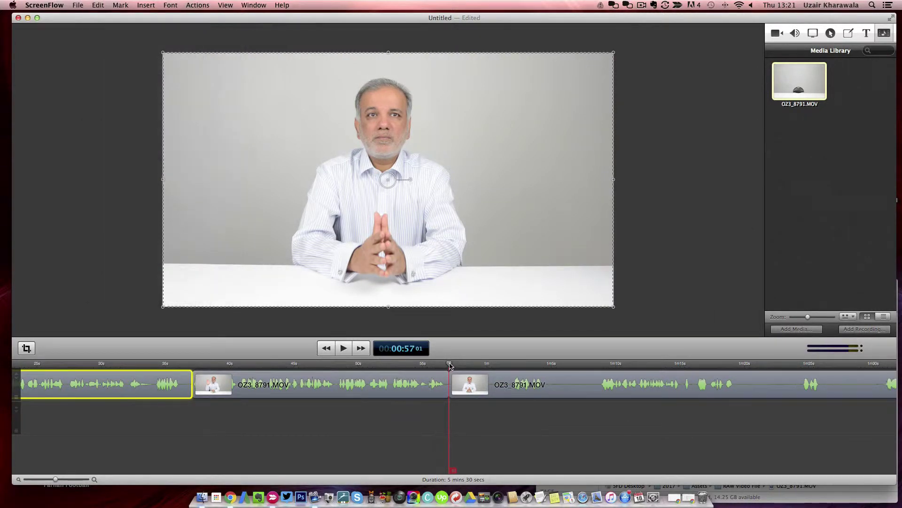
{"action": "left_click_drag", "start_coordinate": [450, 364], "coordinate": [843, 375]}
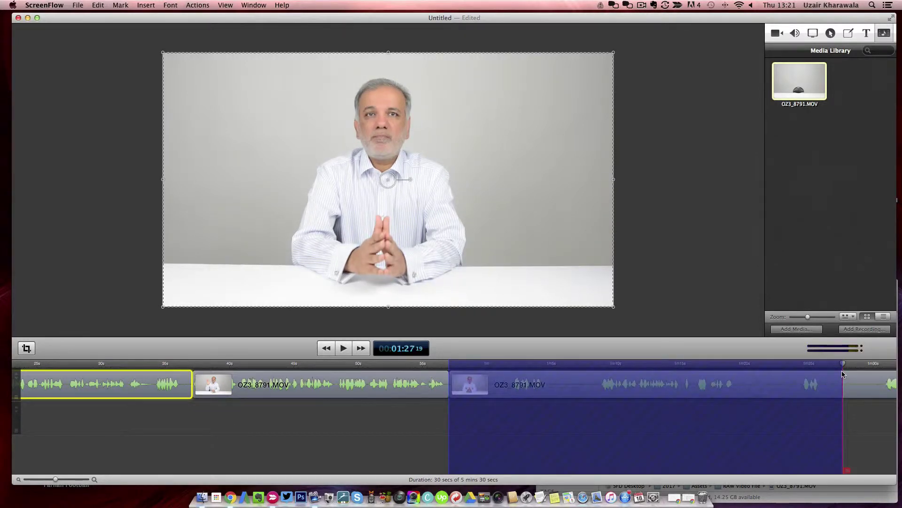
{"action": "key", "text": "super+BackSpace"}
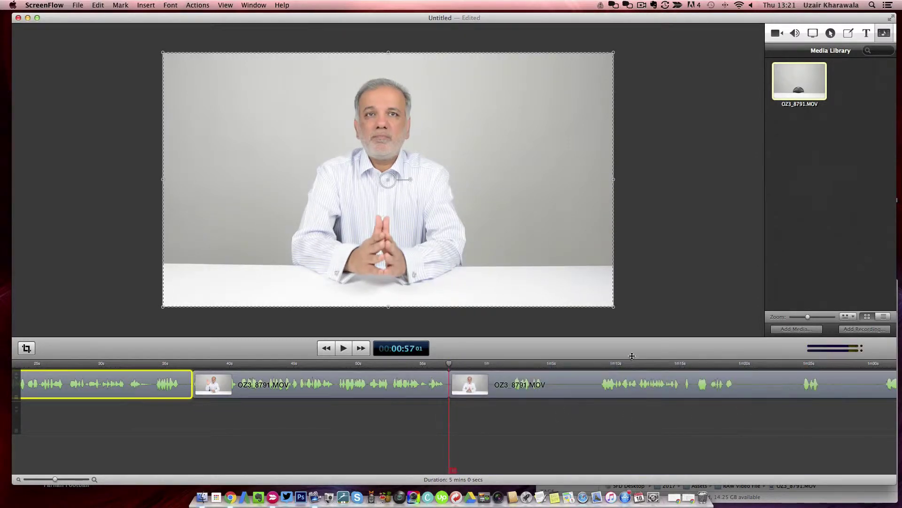
{"action": "scroll", "coordinate": [654, 399], "scroll_direction": "right", "scroll_amount": 6}
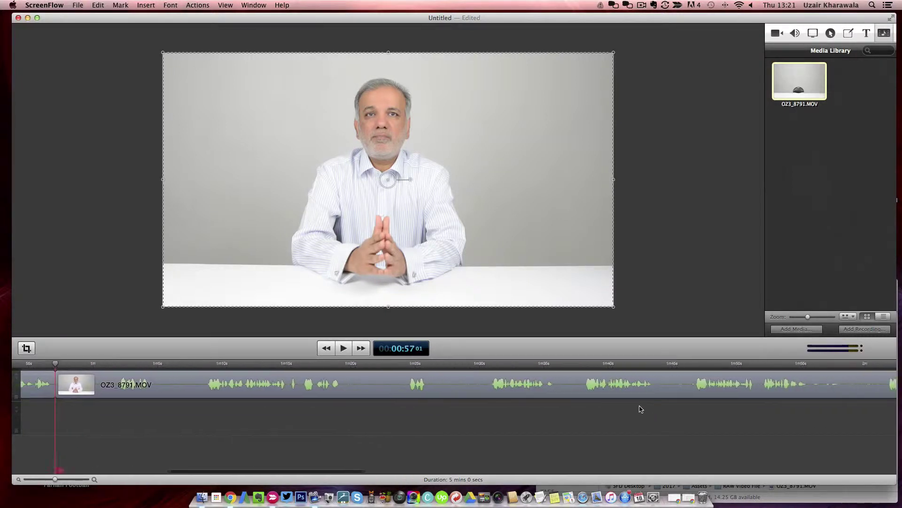
- Delete the silent ending from 4:51 onward, then zoom out and select all clips
{"action": "left_click_drag", "start_coordinate": [55, 480], "coordinate": [33, 481]}
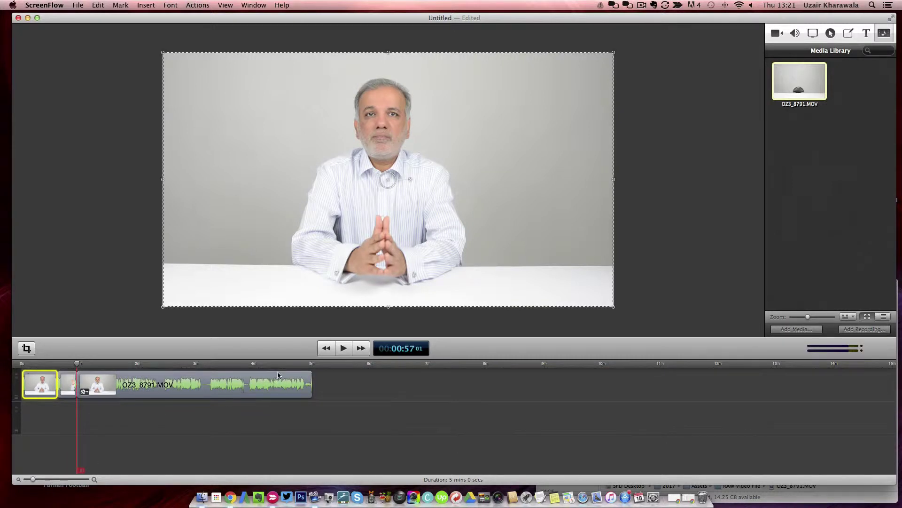
{"action": "left_click", "coordinate": [312, 365]}
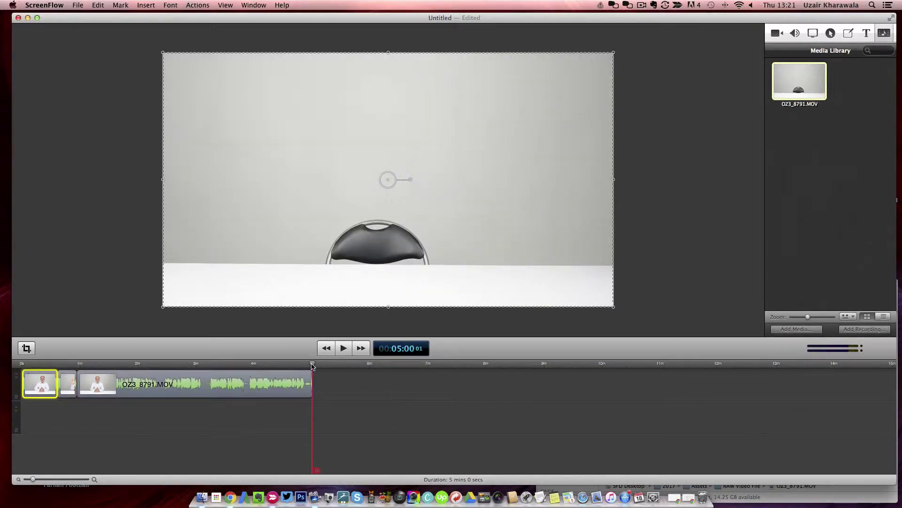
{"action": "left_click_drag", "start_coordinate": [33, 480], "coordinate": [64, 480]}
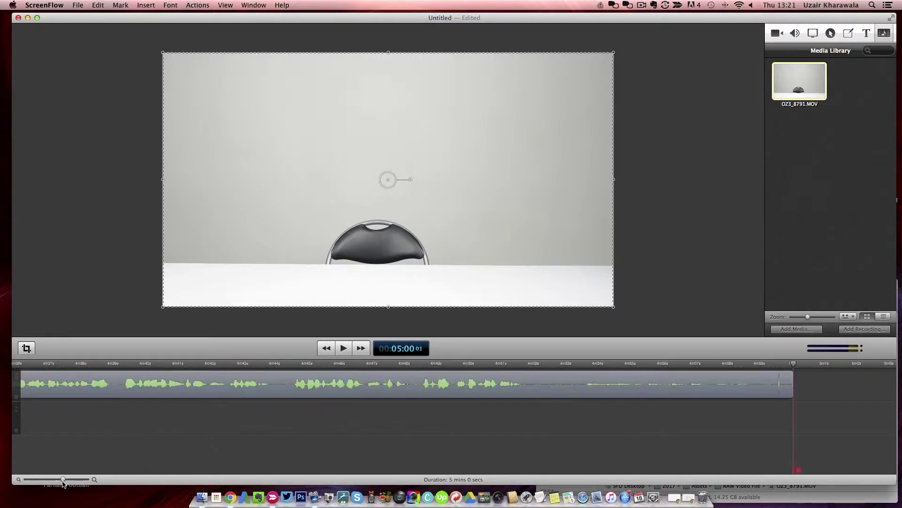
{"action": "left_click", "coordinate": [530, 365]}
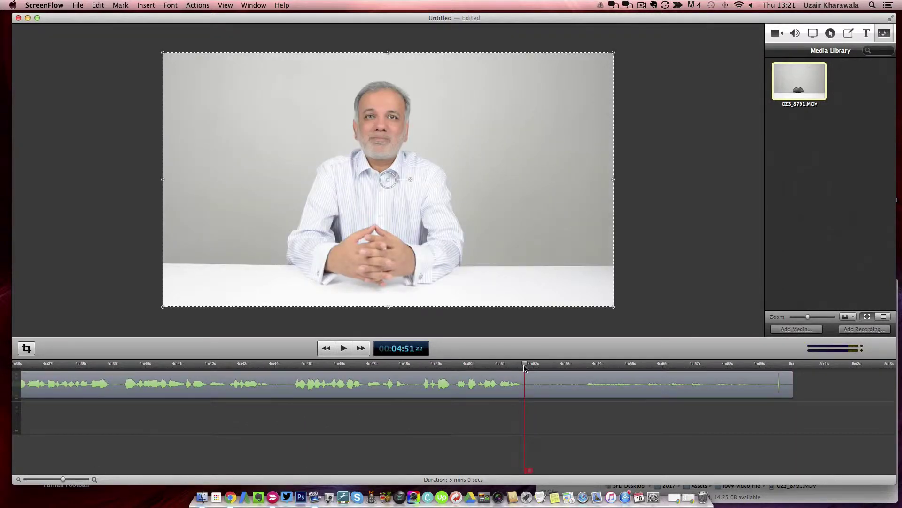
{"action": "left_click_drag", "start_coordinate": [526, 368], "coordinate": [803, 370], "text": "shift"}
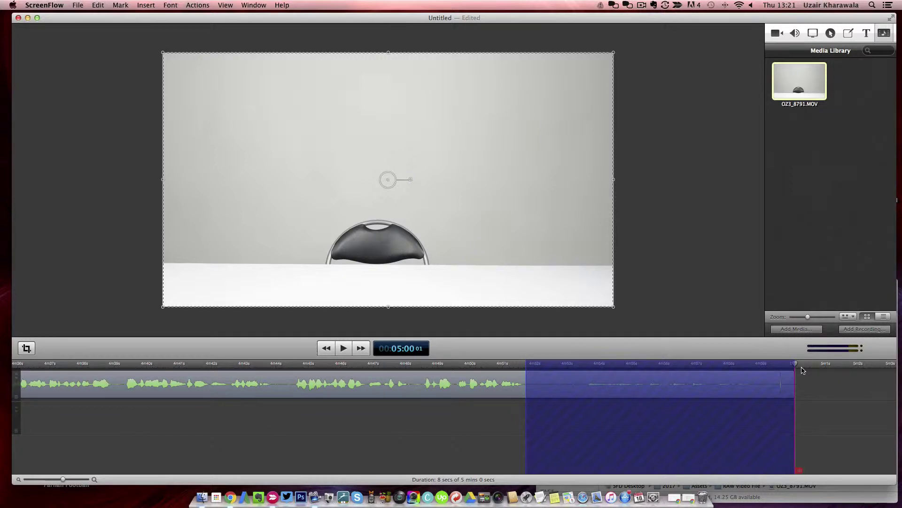
{"action": "key", "text": "BackSpace"}
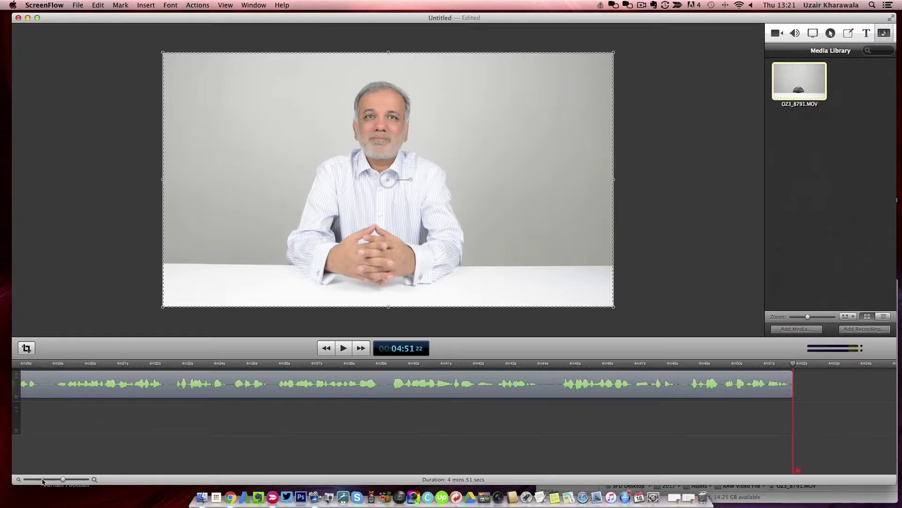
{"action": "left_click_drag", "start_coordinate": [64, 480], "coordinate": [40, 481]}
{"action": "left_click", "coordinate": [390, 383]}
- Move the video clips to a lower track and add the SF Digital Studios logo to the canvas
{"action": "key", "text": "super+a"}
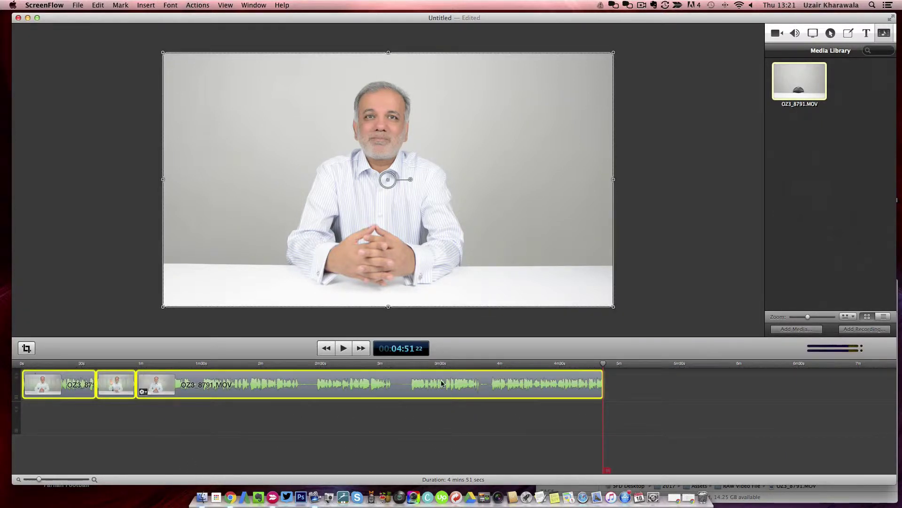
{"action": "left_click_drag", "start_coordinate": [432, 385], "coordinate": [446, 449]}
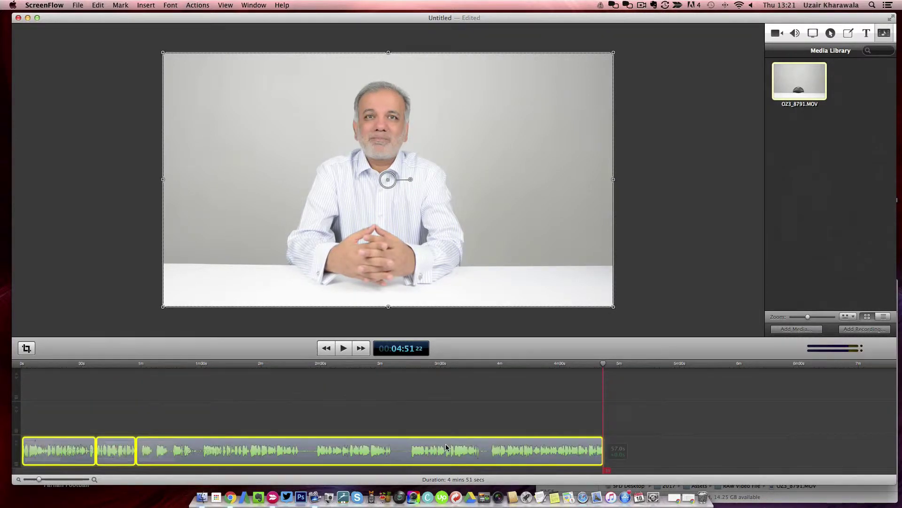
{"action": "left_click", "coordinate": [859, 502]}
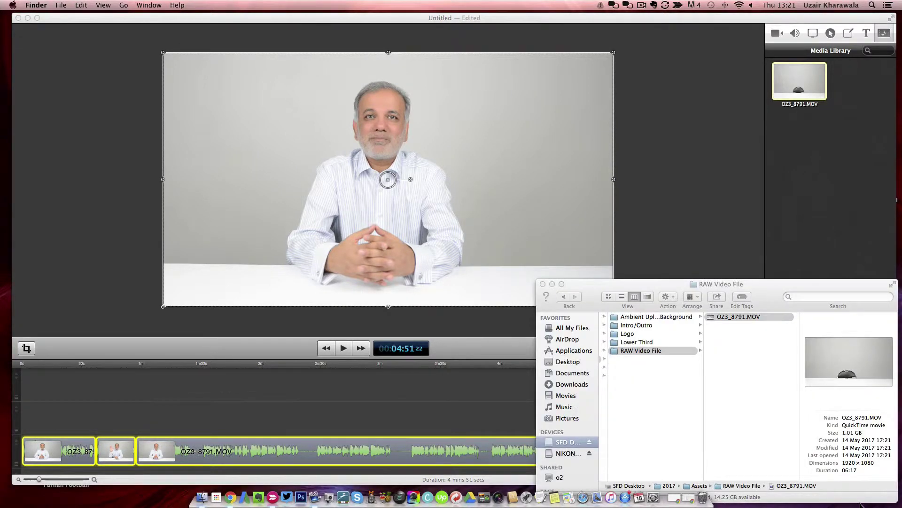
{"action": "left_click", "coordinate": [633, 334]}
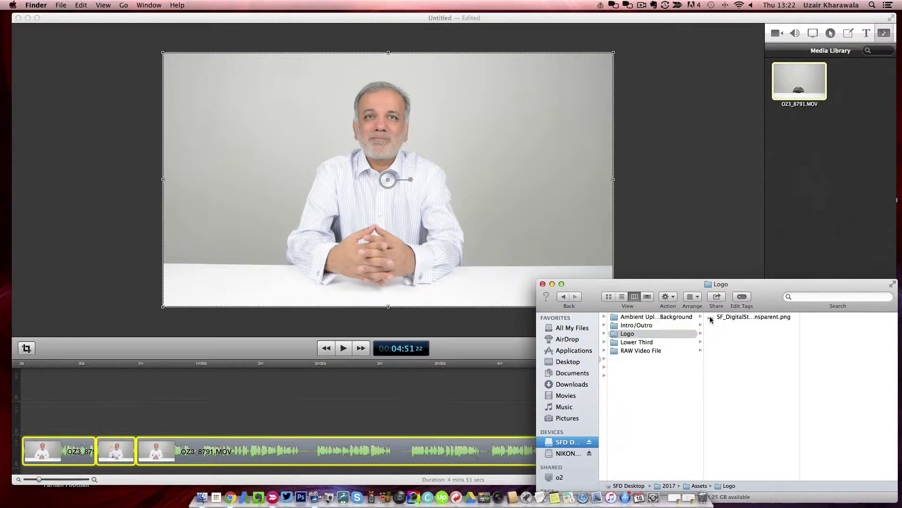
{"action": "left_click_drag", "start_coordinate": [747, 317], "coordinate": [797, 223]}
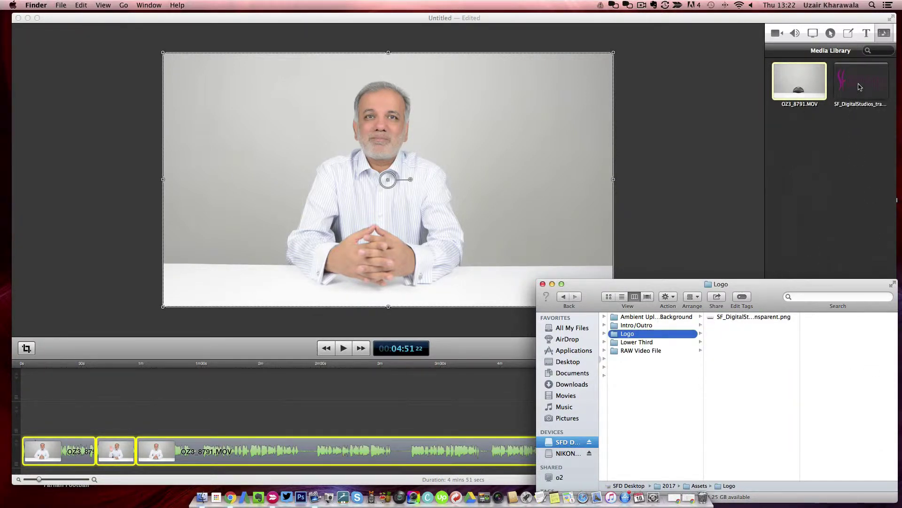
{"action": "left_click_drag", "start_coordinate": [859, 84], "coordinate": [406, 137]}
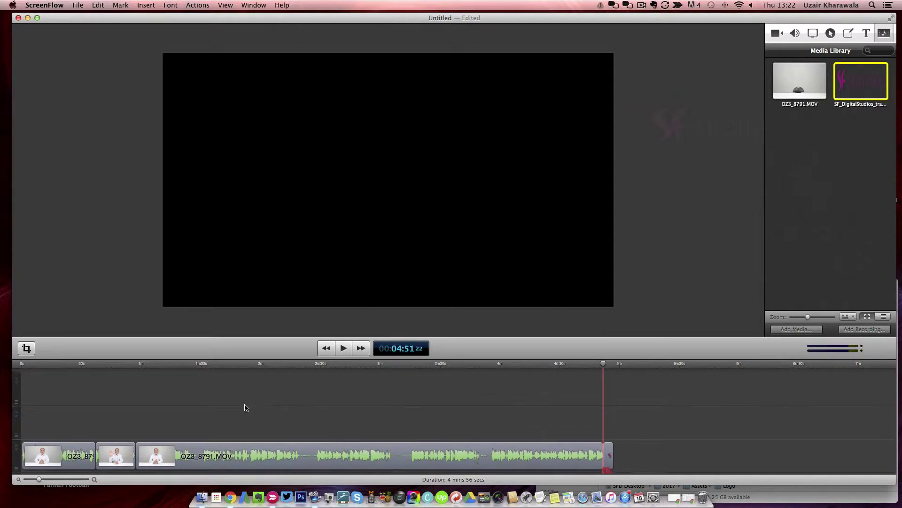
- Shrink the logo into the top-left corner and stretch its clip across the whole video
{"action": "left_click_drag", "start_coordinate": [610, 452], "coordinate": [26, 387]}
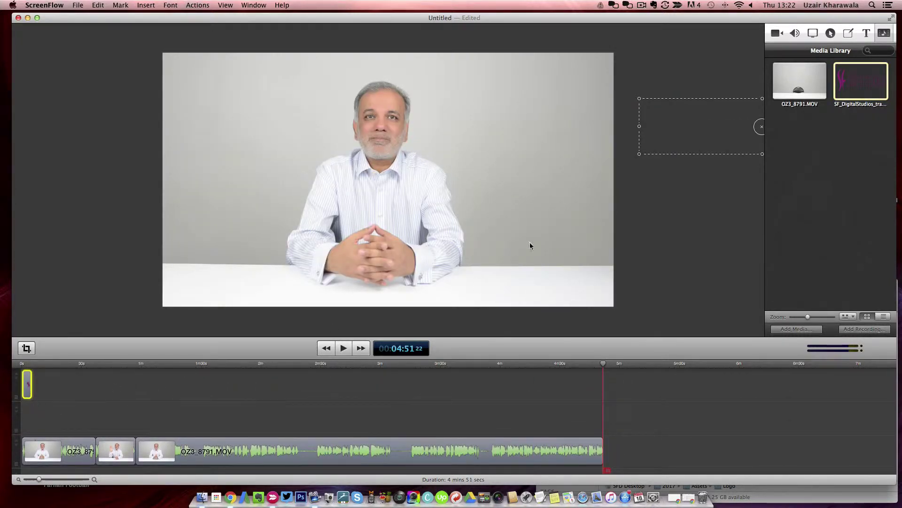
{"action": "left_click_drag", "start_coordinate": [711, 137], "coordinate": [252, 115]}
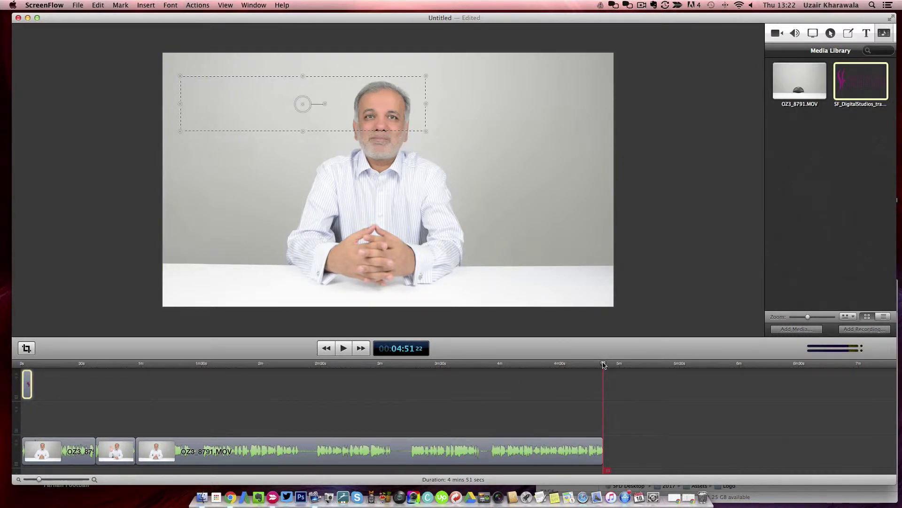
{"action": "left_click_drag", "start_coordinate": [604, 364], "coordinate": [21, 365]}
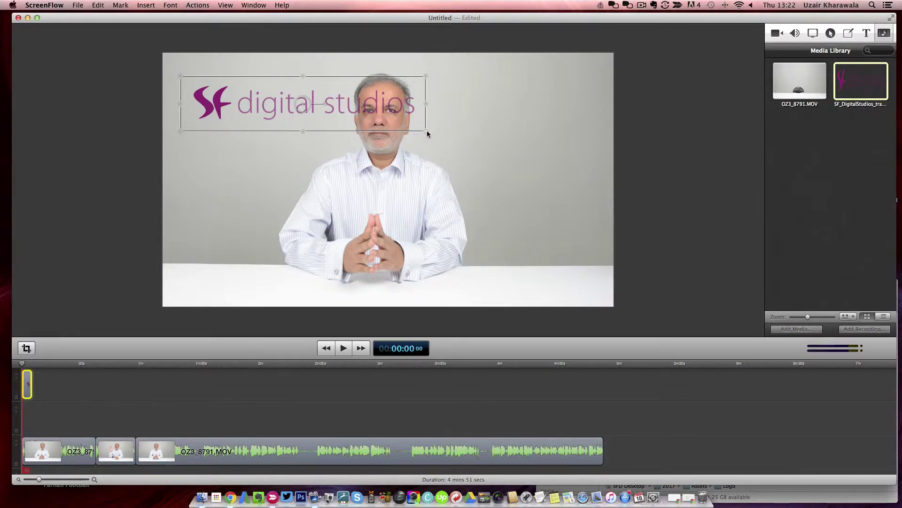
{"action": "mouse_move", "coordinate": [425, 130]}
{"action": "left_mouse_down"}
{"action": "mouse_move", "coordinate": [258, 103]}
{"action": "mouse_move", "coordinate": [511, 91]}
{"action": "mouse_move", "coordinate": [222, 100]}
{"action": "left_mouse_up"}
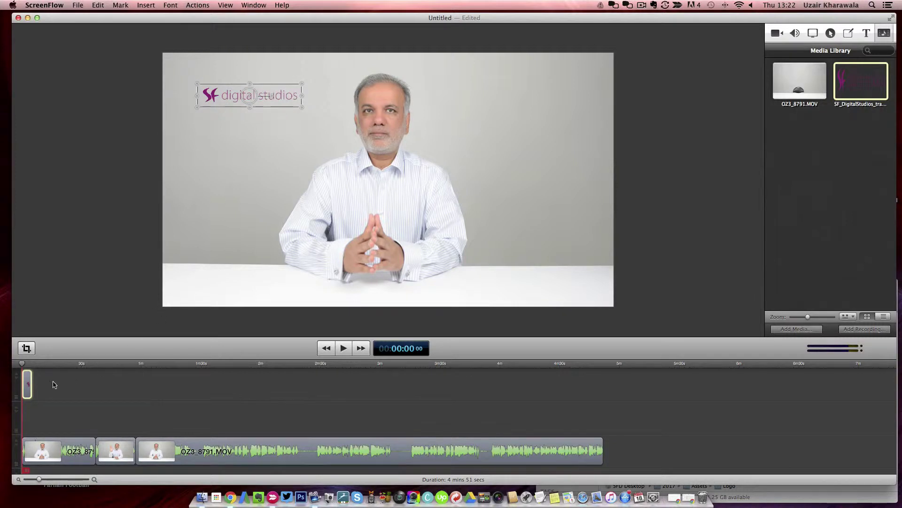
{"action": "mouse_move", "coordinate": [28, 384]}
{"action": "mouse_move", "coordinate": [29, 381]}
{"action": "left_mouse_down"}
{"action": "mouse_move", "coordinate": [600, 410]}
{"action": "mouse_move", "coordinate": [29, 392]}
{"action": "left_mouse_up"}
{"action": "key", "text": "space"}
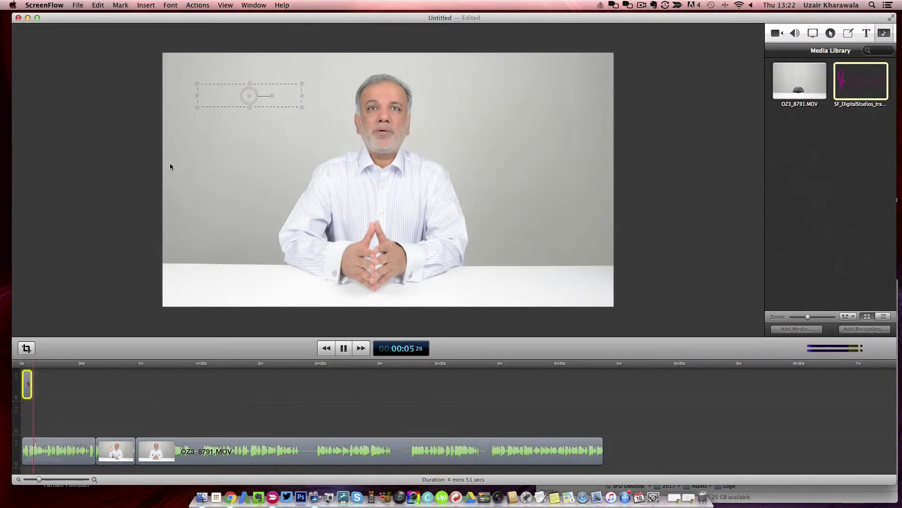
{"action": "left_click", "coordinate": [32, 383]}
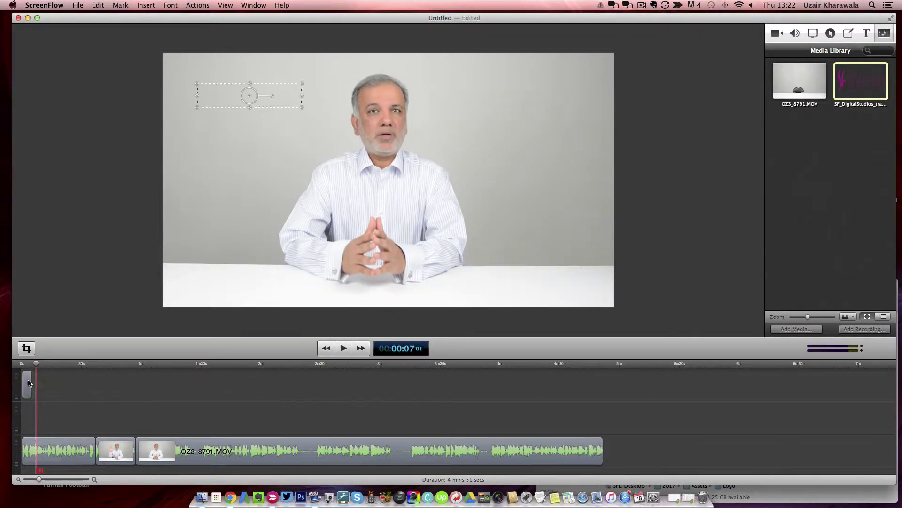
{"action": "left_click_drag", "start_coordinate": [30, 383], "coordinate": [599, 396]}
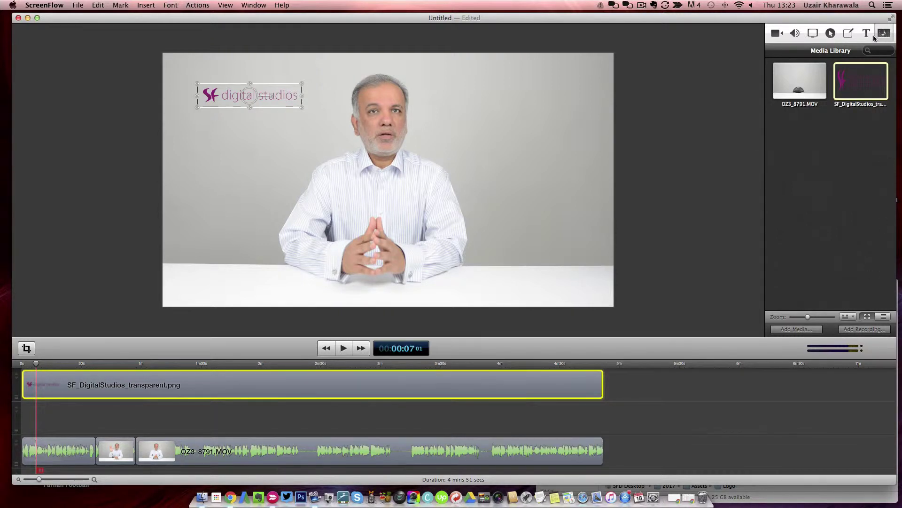
- Import the Ambient Uplifting Background mp3 and drop it onto a new track at the start
{"action": "left_click", "coordinate": [799, 486]}
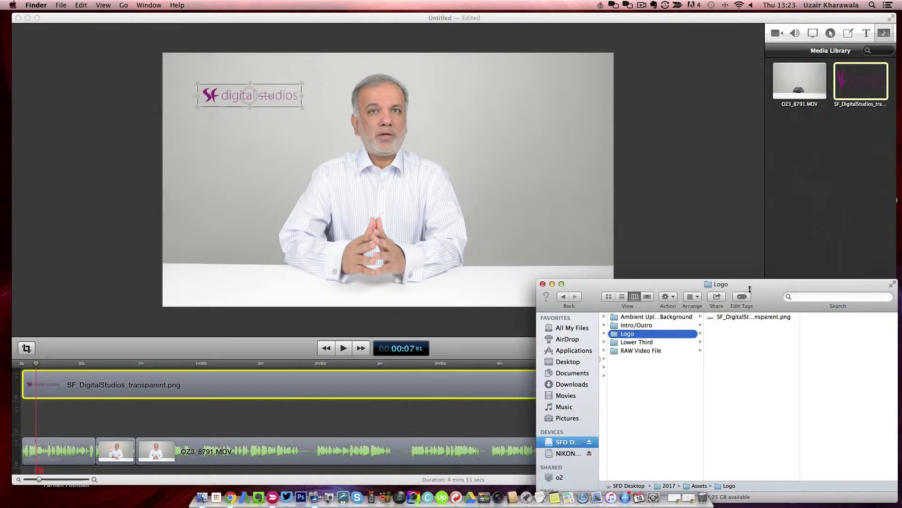
{"action": "left_click", "coordinate": [645, 316]}
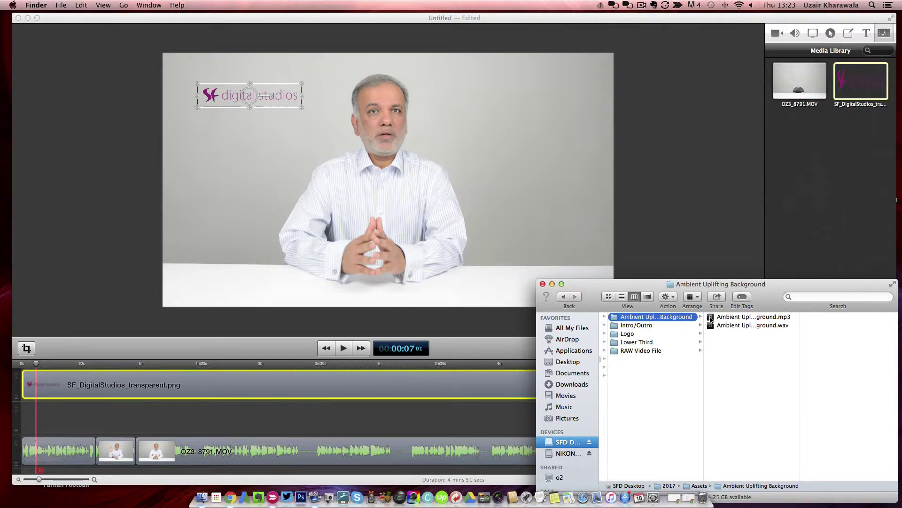
{"action": "left_click_drag", "start_coordinate": [711, 318], "coordinate": [822, 211]}
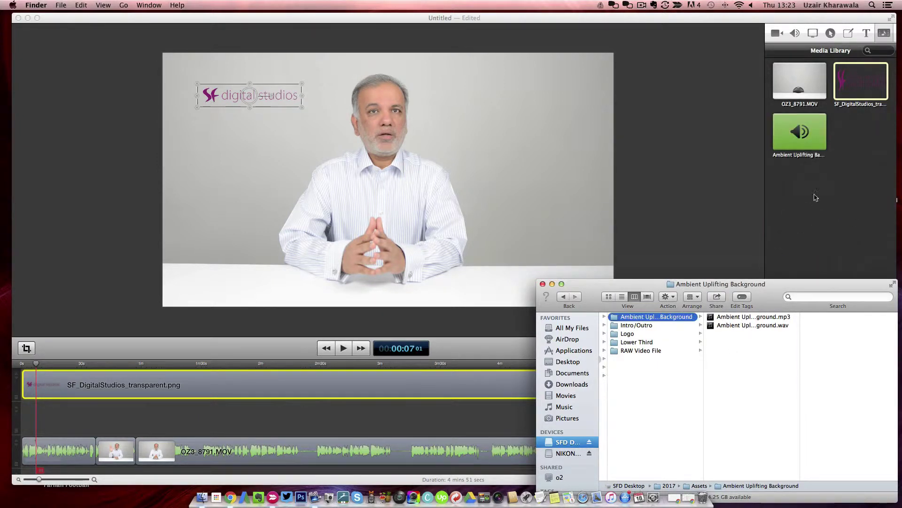
{"action": "left_click", "coordinate": [818, 208]}
{"action": "mouse_move", "coordinate": [800, 132]}
{"action": "left_mouse_down"}
{"action": "mouse_move", "coordinate": [753, 324]}
{"action": "mouse_move", "coordinate": [219, 423]}
{"action": "mouse_move", "coordinate": [108, 419]}
{"action": "mouse_move", "coordinate": [108, 431]}
{"action": "left_mouse_up"}
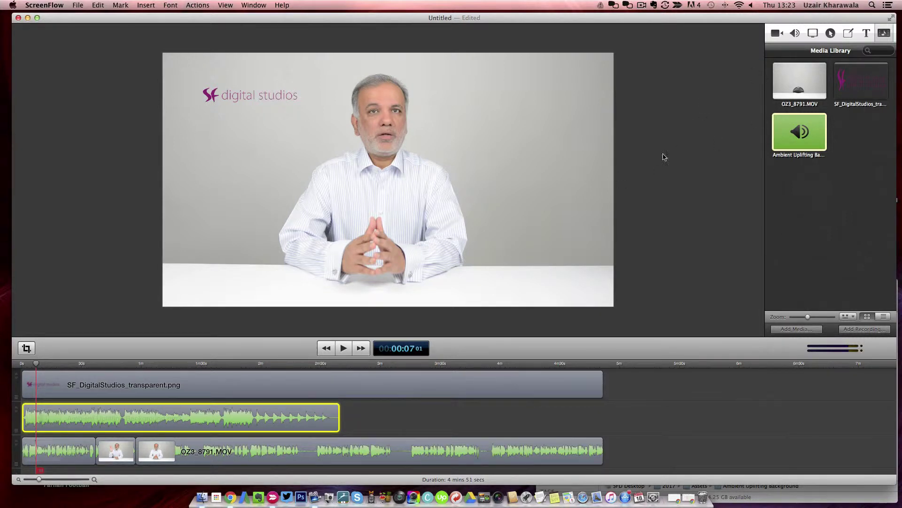
- Play the first seven seconds with the music from the start, lowering system volume, then stop
{"action": "left_click", "coordinate": [36, 365]}
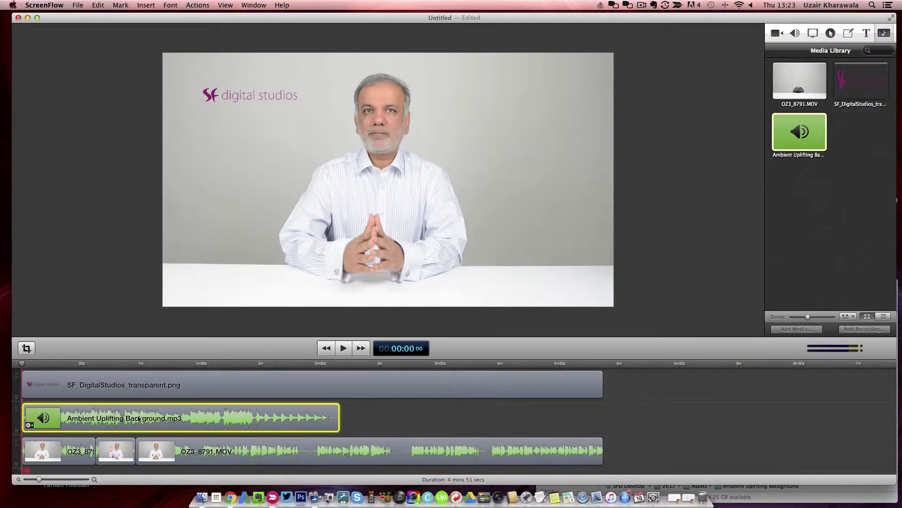
{"action": "key", "text": "space"}
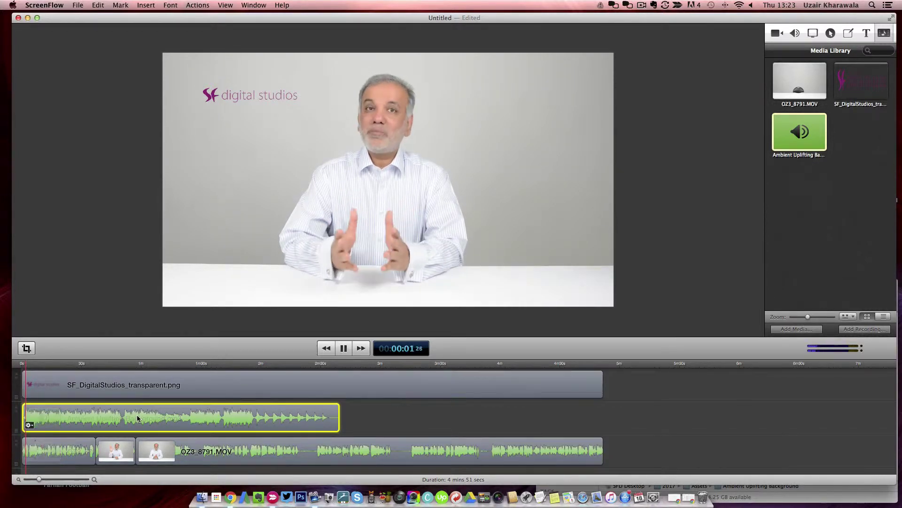
{"action": "key", "text": "XF86AudioRaiseVolume"}
{"action": "key", "text": "XF86AudioRaiseVolume"}
{"action": "key", "text": "XF86AudioLowerVolume"}
{"action": "key", "text": "XF86AudioLowerVolume"}
{"action": "key", "text": "XF86AudioLowerVolume"}
{"action": "key", "text": "XF86AudioLowerVolume"}
{"action": "key", "text": "XF86AudioLowerVolume"}
{"action": "key", "text": "XF86AudioLowerVolume"}
{"action": "key", "text": "XF86AudioLowerVolume"}
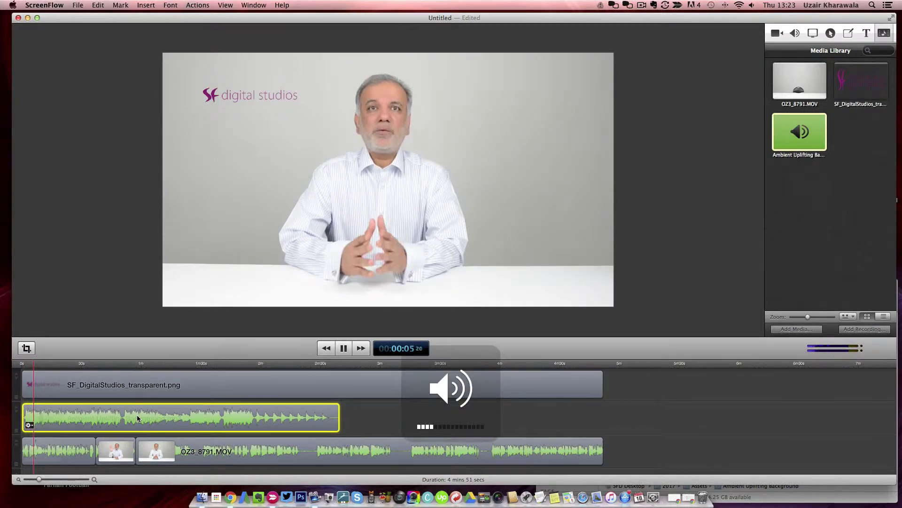
{"action": "key", "text": "XF86AudioLowerVolume"}
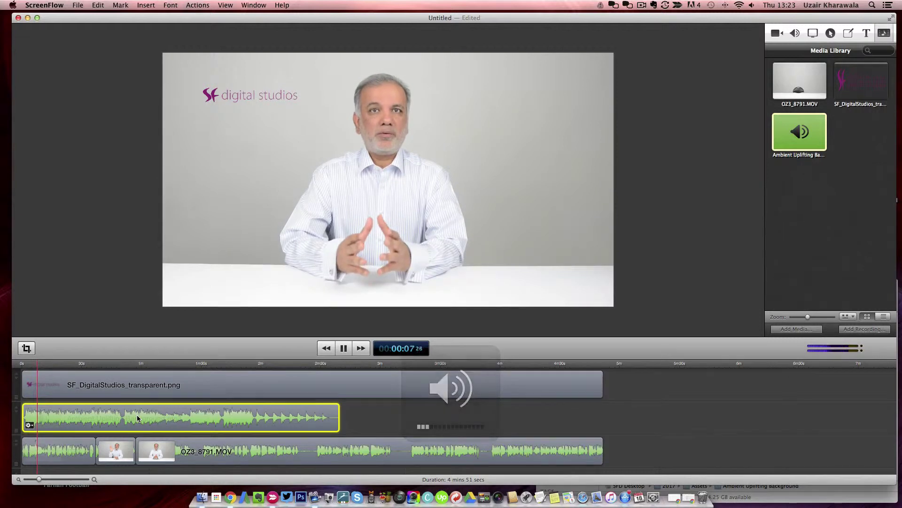
{"action": "key", "text": "space"}
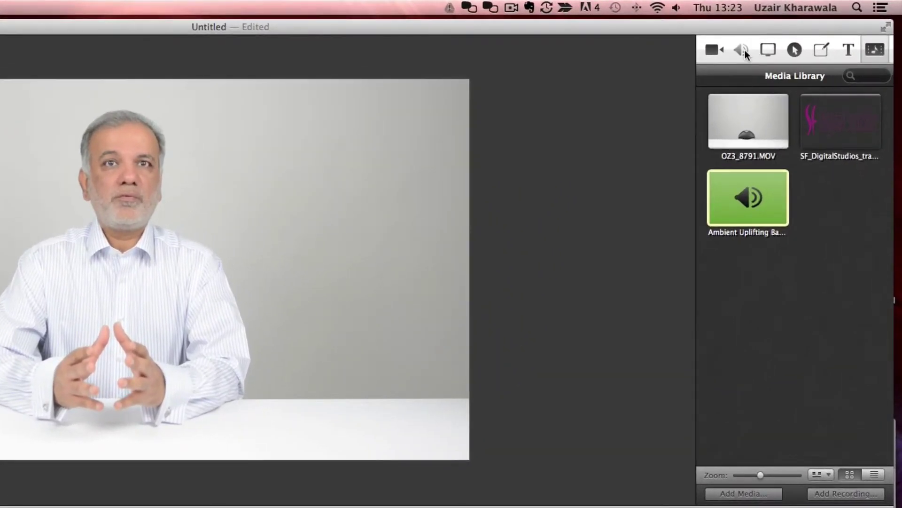
- Drag the music clip's Audio Properties volume slider to 15%, then switch back to Finder
{"action": "left_click", "coordinate": [773, 39]}
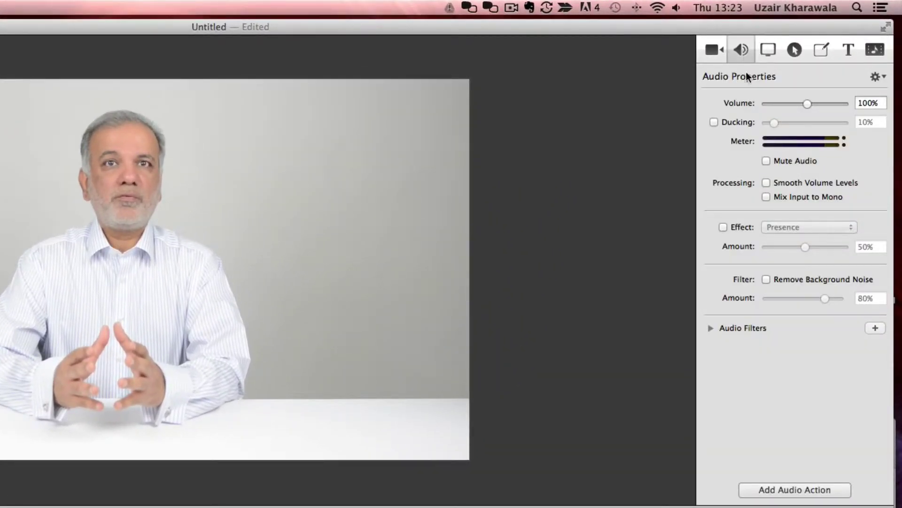
{"action": "left_click_drag", "start_coordinate": [807, 104], "coordinate": [771, 102]}
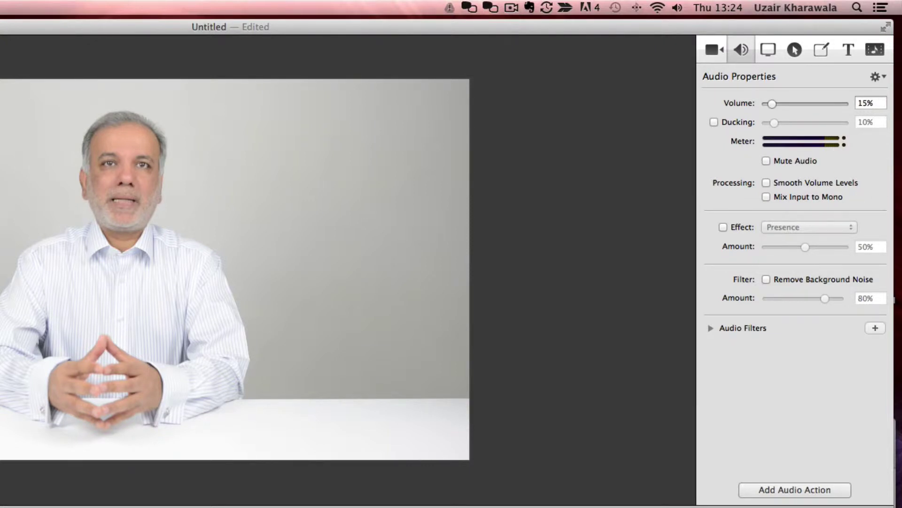
{"action": "key", "text": "super+Tab"}
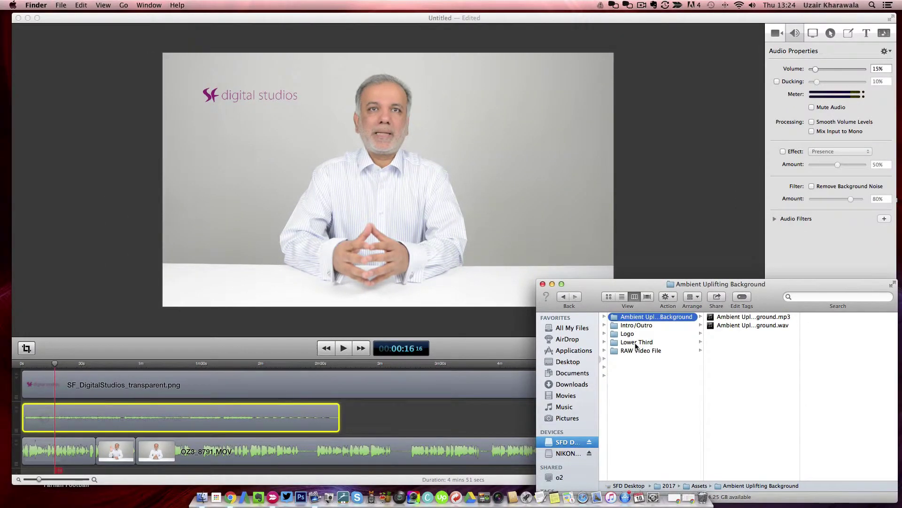
- Import UK- Lower Third.mov from the Lower Third folder and drag it onto the timeline
{"action": "left_click", "coordinate": [637, 342]}
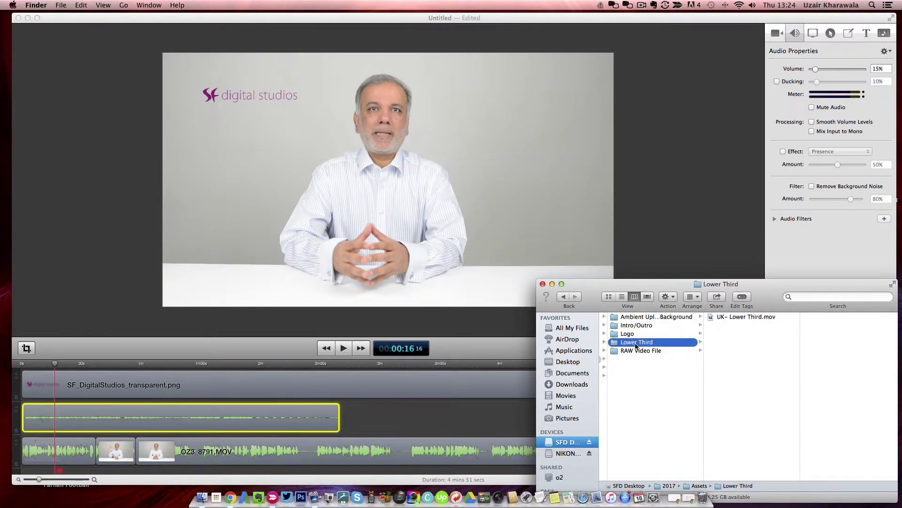
{"action": "left_click", "coordinate": [885, 33]}
{"action": "left_click", "coordinate": [678, 339]}
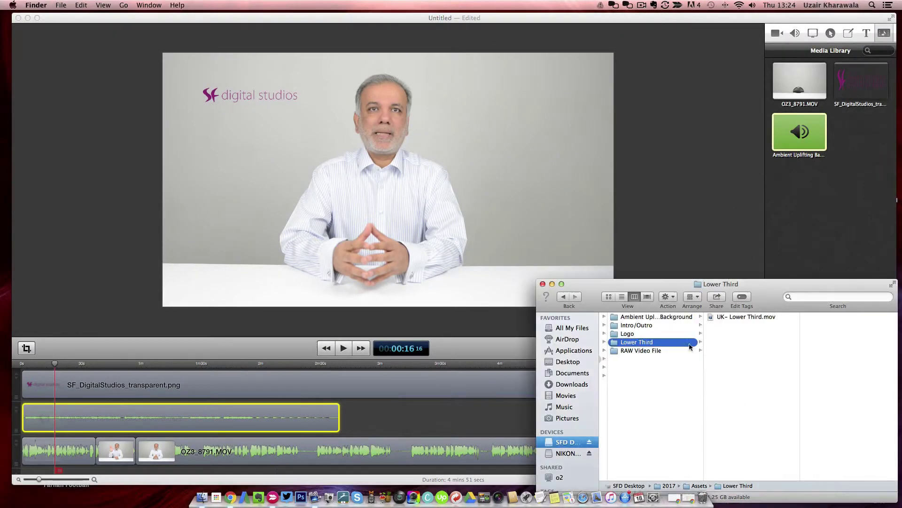
{"action": "left_click_drag", "start_coordinate": [741, 316], "coordinate": [810, 220]}
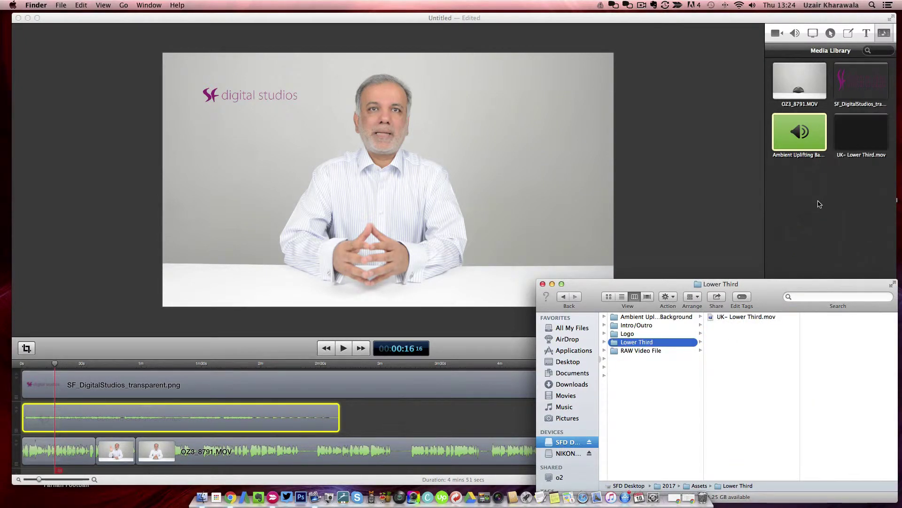
{"action": "left_click", "coordinate": [824, 207]}
{"action": "mouse_move", "coordinate": [861, 134]}
{"action": "left_mouse_down"}
{"action": "mouse_move", "coordinate": [556, 351]}
{"action": "mouse_move", "coordinate": [60, 380]}
{"action": "left_mouse_up"}
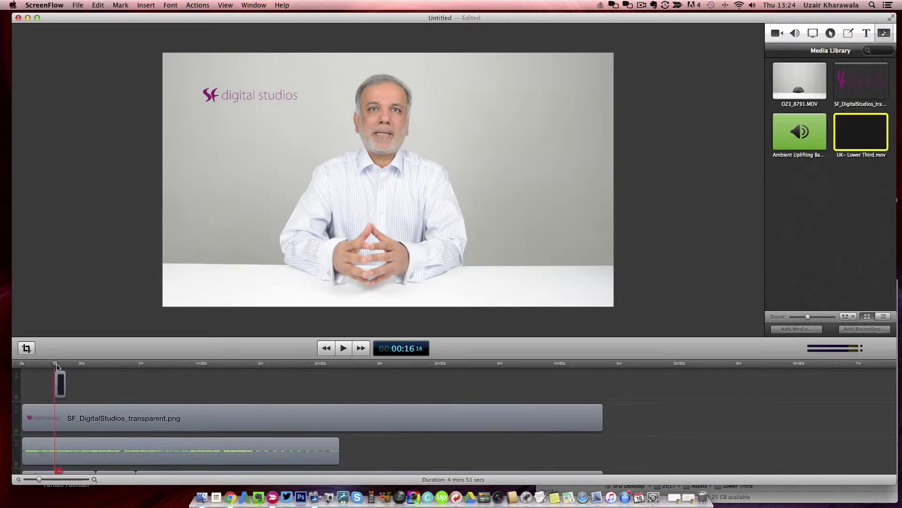
- Preview from the start, then move the UK- Lower Third clip to about two seconds
{"action": "left_click_drag", "start_coordinate": [54, 365], "coordinate": [21, 366]}
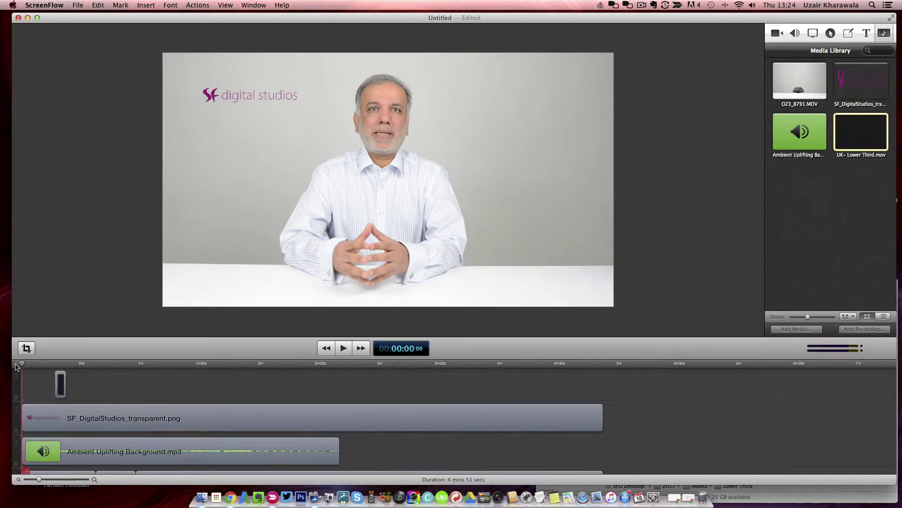
{"action": "key", "text": "space"}
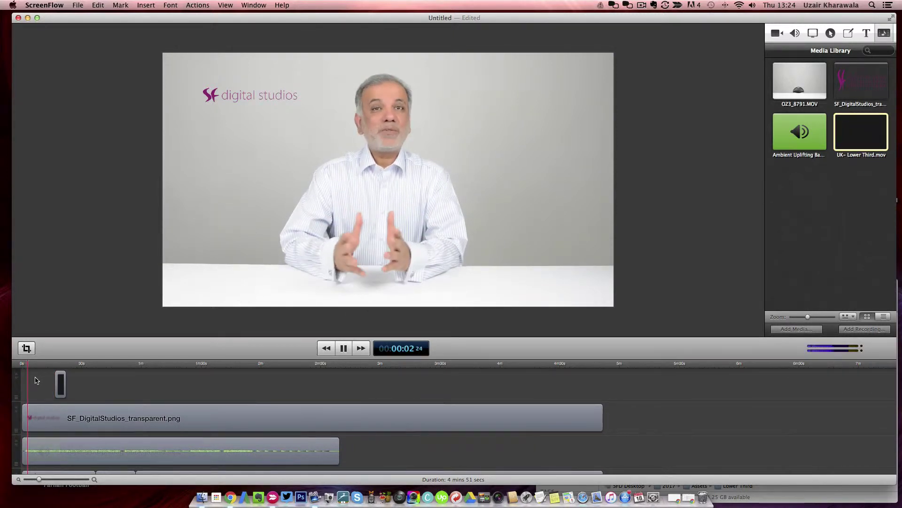
{"action": "key", "text": "space"}
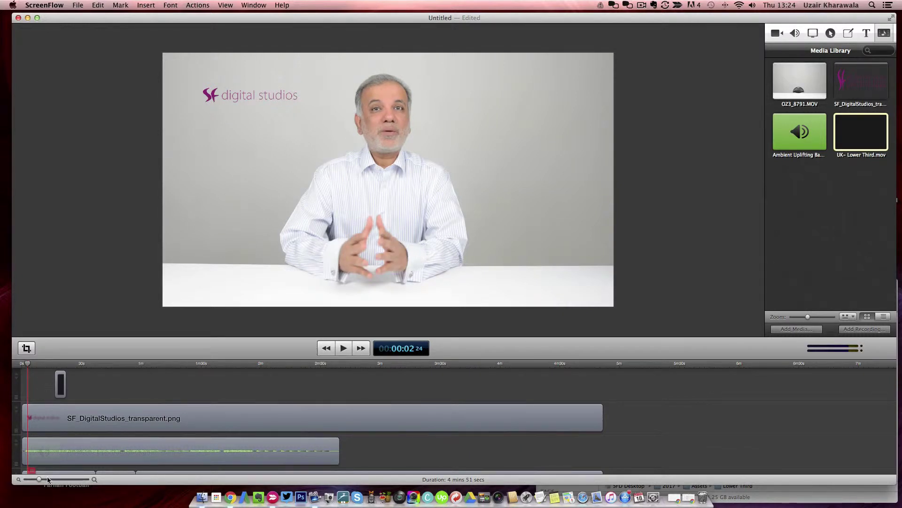
{"action": "left_click", "coordinate": [55, 481]}
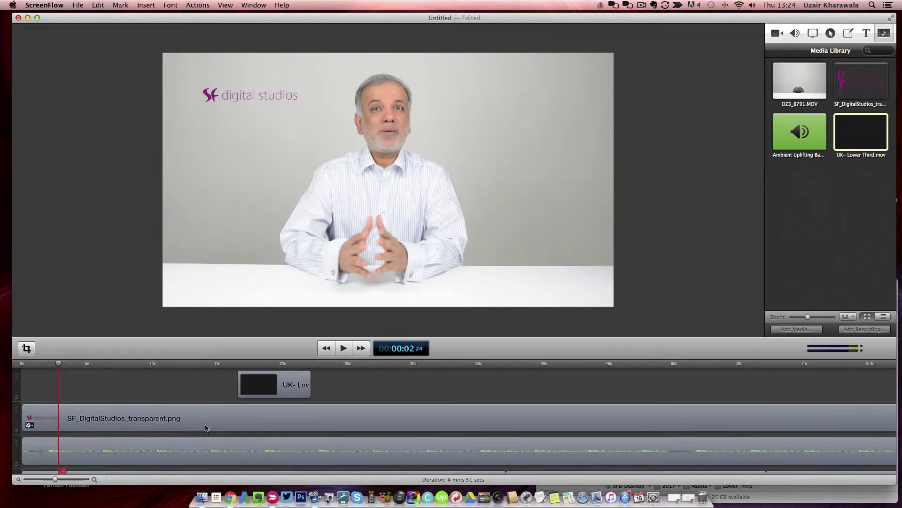
{"action": "left_click_drag", "start_coordinate": [283, 393], "coordinate": [94, 386]}
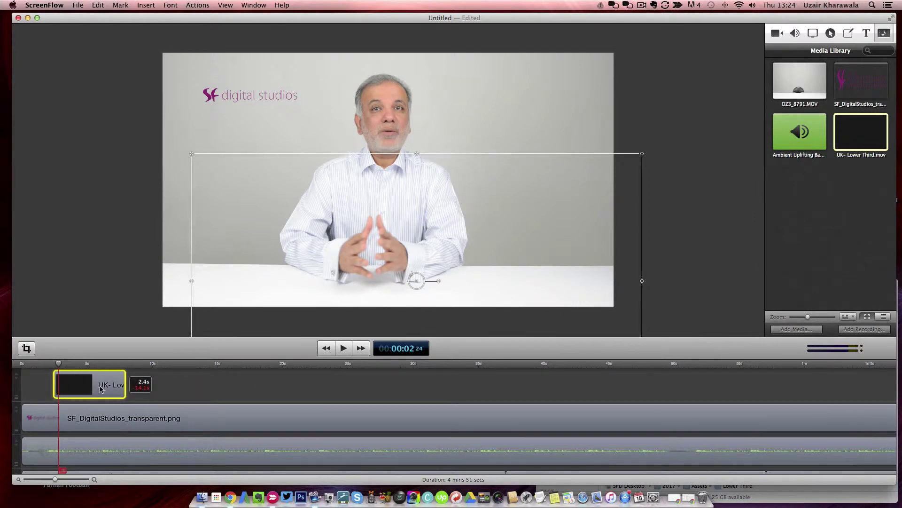
{"action": "left_click_drag", "start_coordinate": [94, 388], "coordinate": [97, 388]}
{"action": "left_click_drag", "start_coordinate": [61, 365], "coordinate": [51, 365]}
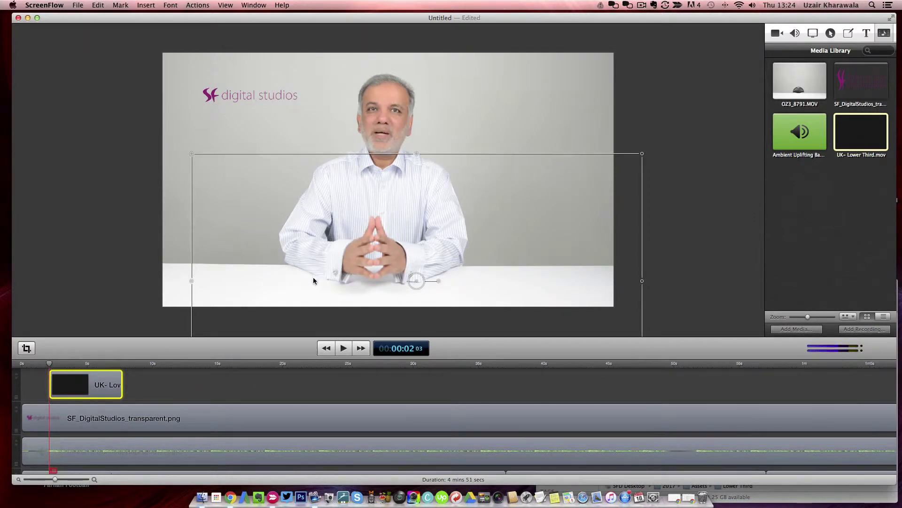
- Place the name banner at the frame's bottom-left edge and replay to check it
{"action": "left_click_drag", "start_coordinate": [312, 277], "coordinate": [147, 275]}
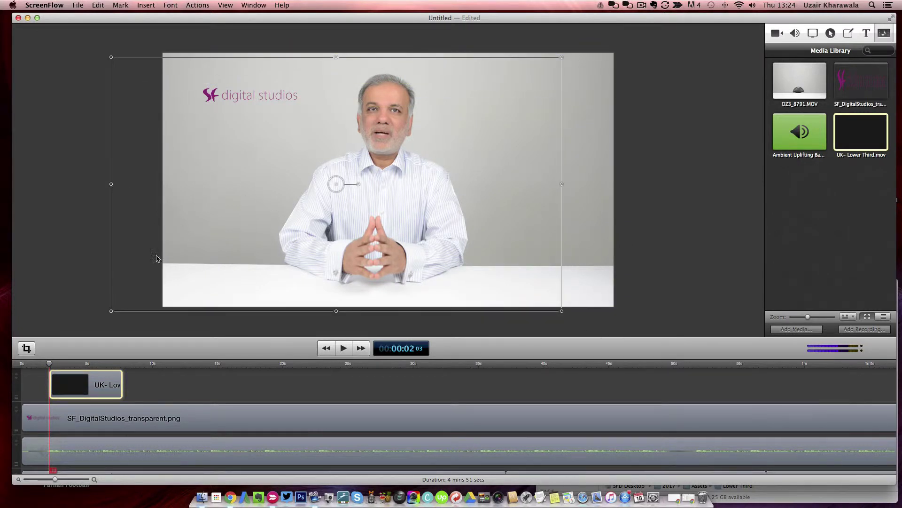
{"action": "key", "text": "space"}
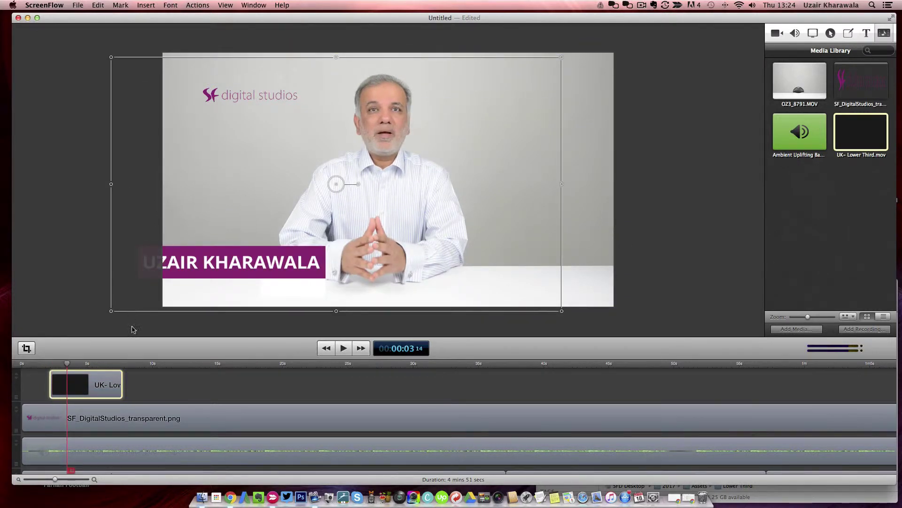
{"action": "left_click_drag", "start_coordinate": [221, 262], "coordinate": [245, 274]}
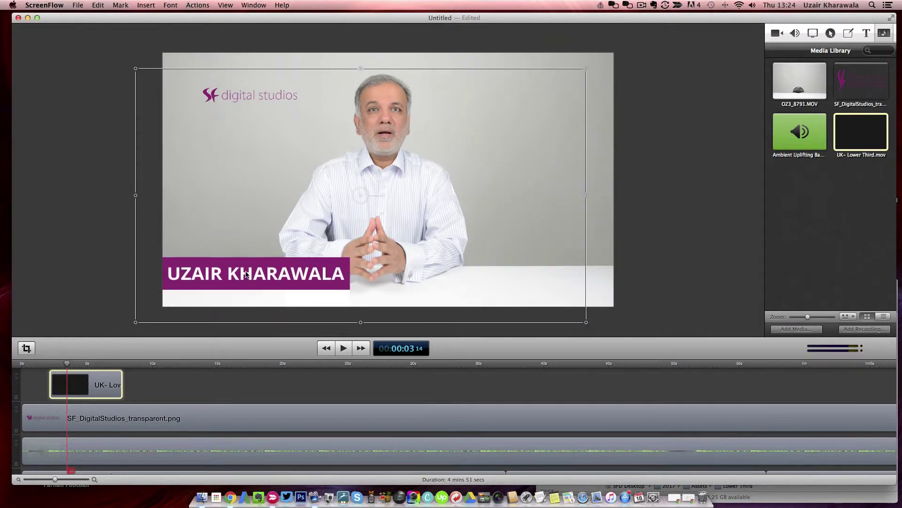
{"action": "left_click", "coordinate": [108, 258]}
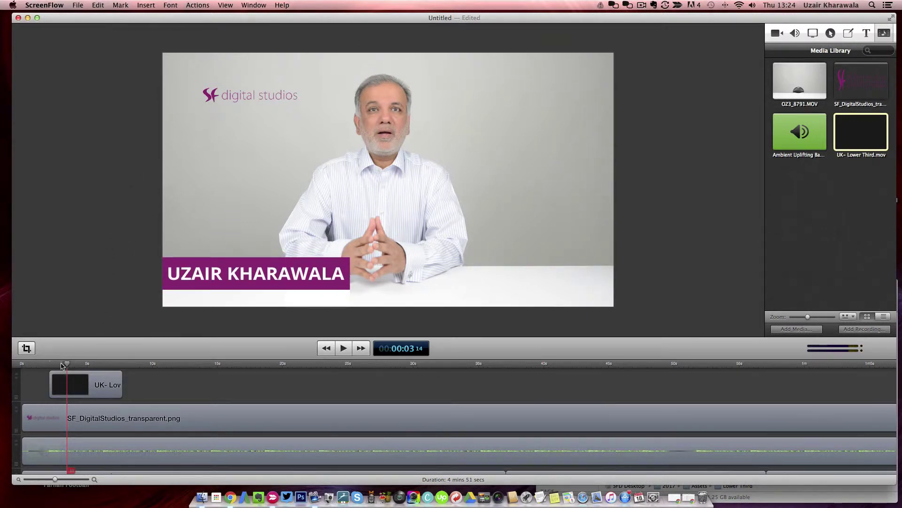
{"action": "left_click", "coordinate": [39, 365]}
{"action": "key", "text": "space"}
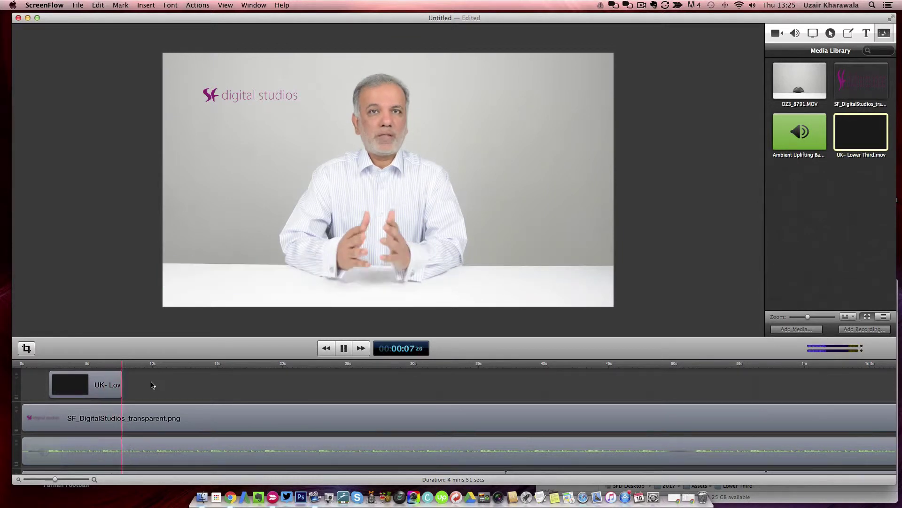
{"action": "key", "text": "space"}
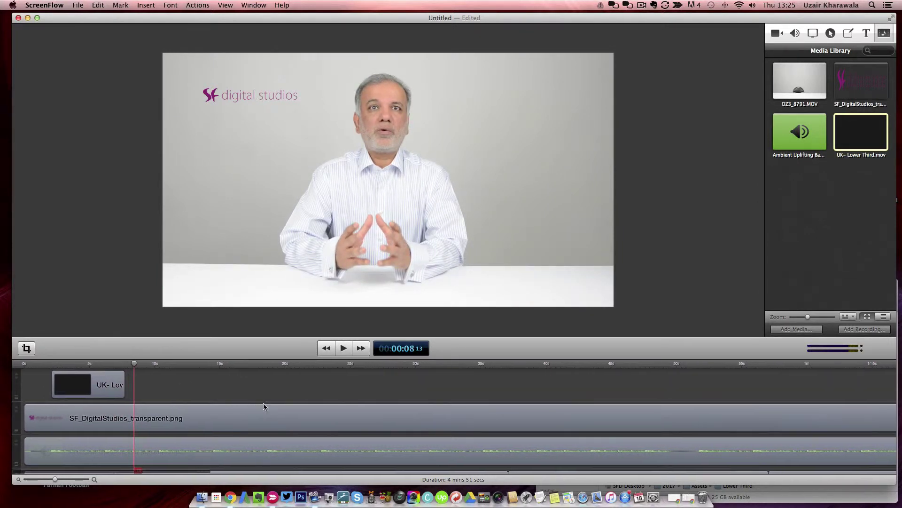
- Bring SFD Intro.mp4 from Finder's Intro/Outro folder into ScreenFlow's Media Library
{"action": "left_click", "coordinate": [816, 497]}
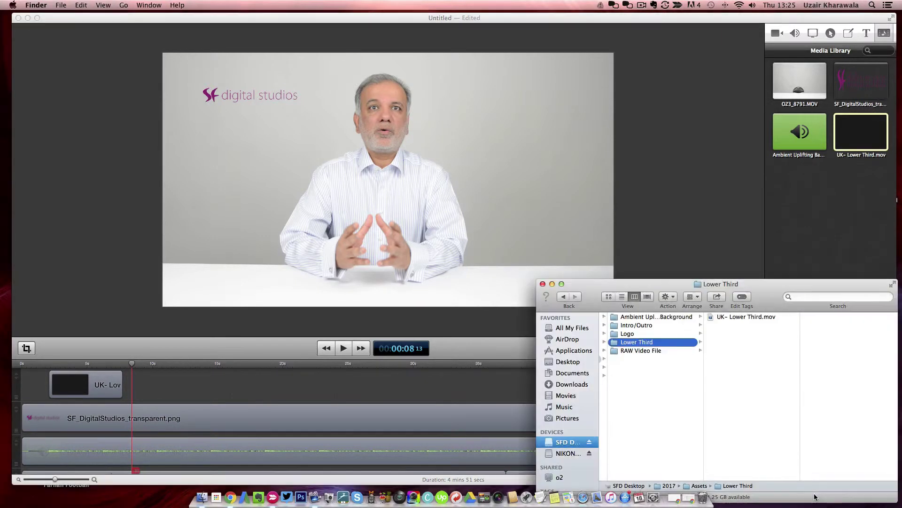
{"action": "left_click", "coordinate": [633, 325]}
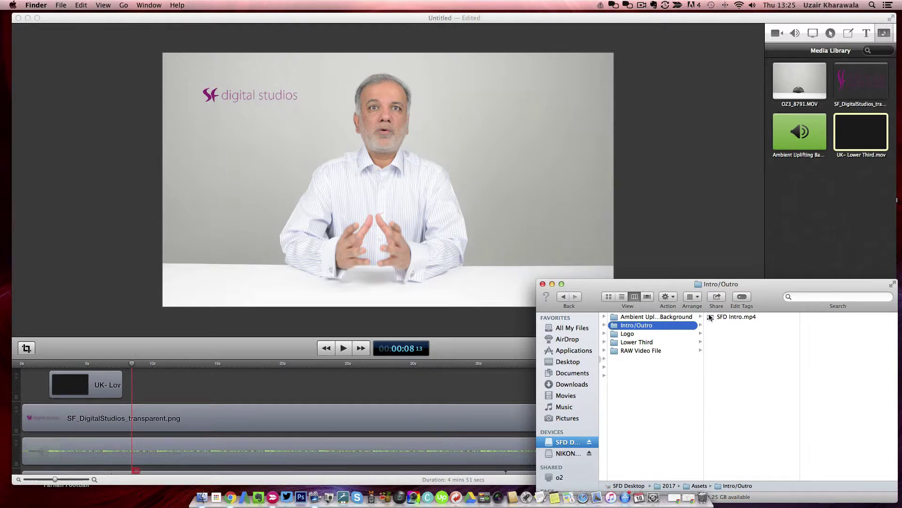
{"action": "left_click_drag", "start_coordinate": [710, 319], "coordinate": [806, 270]}
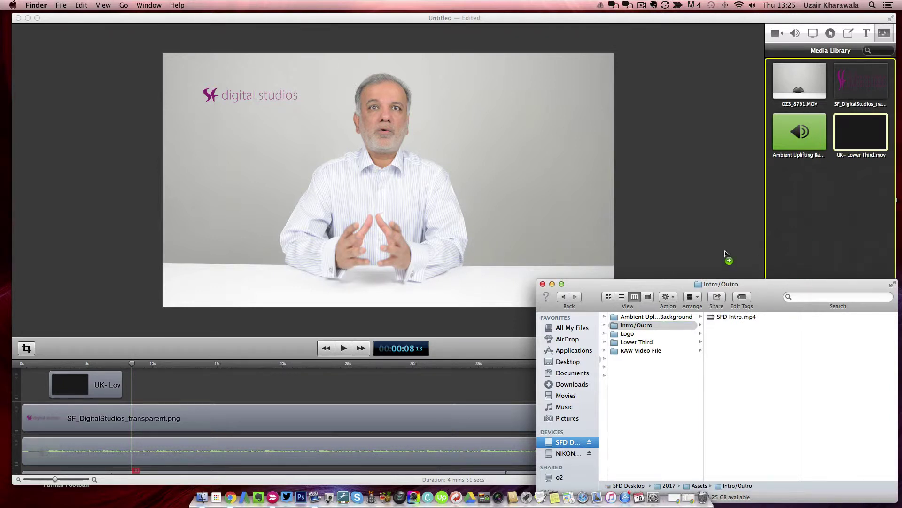
{"action": "left_click_drag", "start_coordinate": [272, 393], "coordinate": [269, 392]}
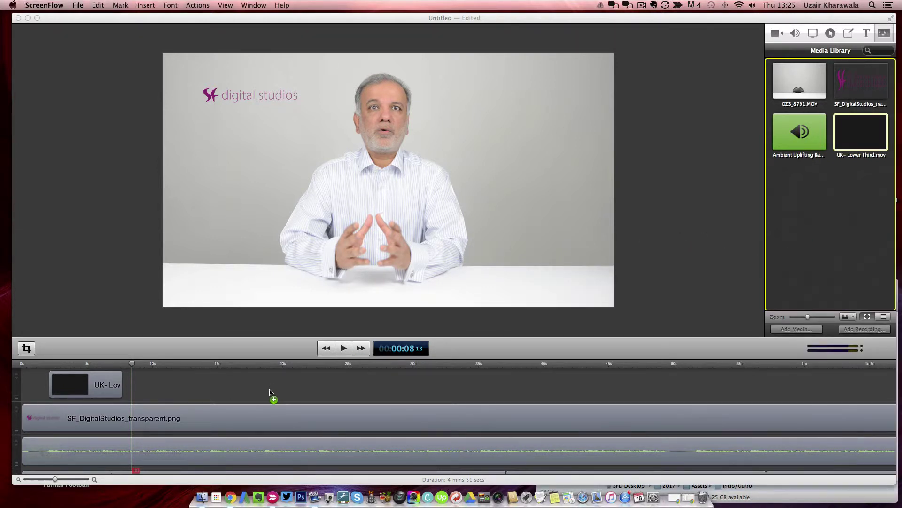
{"action": "left_click_drag", "start_coordinate": [48, 485], "coordinate": [37, 481]}
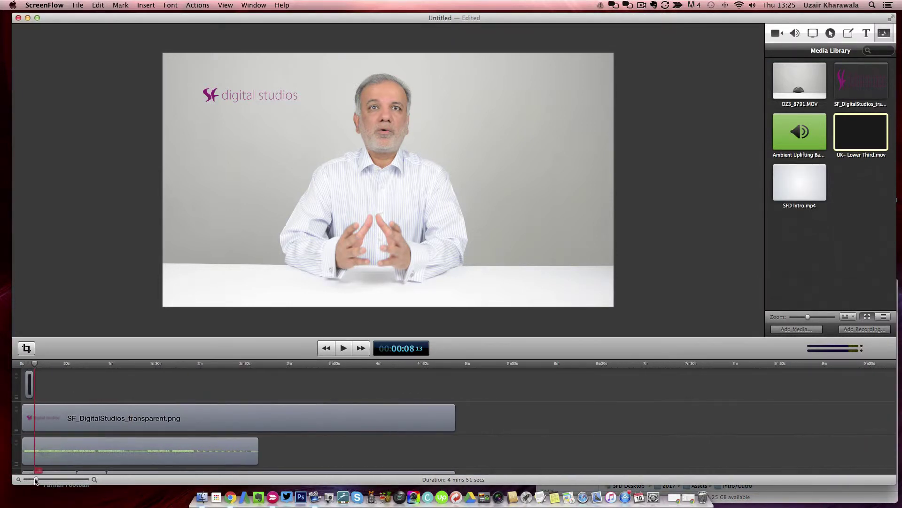
{"action": "scroll", "coordinate": [325, 422], "scroll_direction": "down", "scroll_amount": 3}
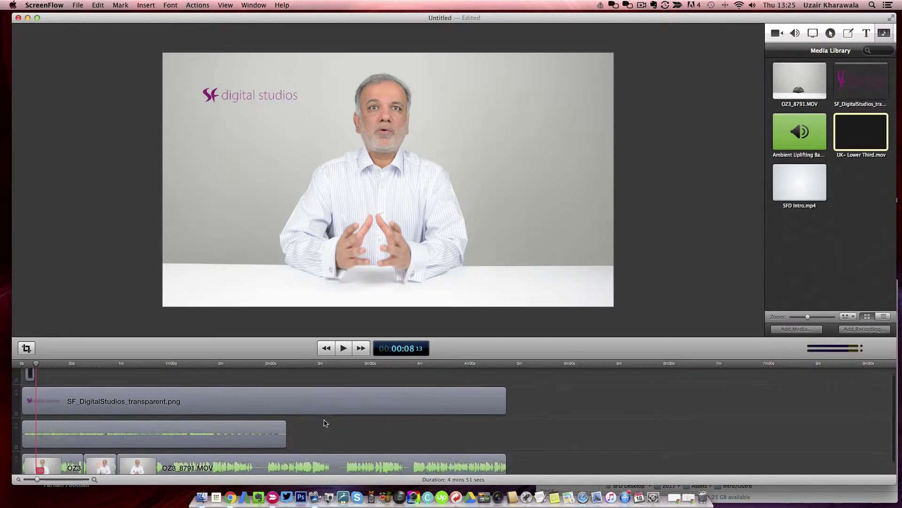
- Place SFD Intro.mp4 at the start of the timeline
{"action": "mouse_move", "coordinate": [795, 178]}
{"action": "left_mouse_down"}
{"action": "mouse_move", "coordinate": [627, 449]}
{"action": "mouse_move", "coordinate": [509, 451]}
{"action": "mouse_move", "coordinate": [24, 381]}
{"action": "left_mouse_up"}
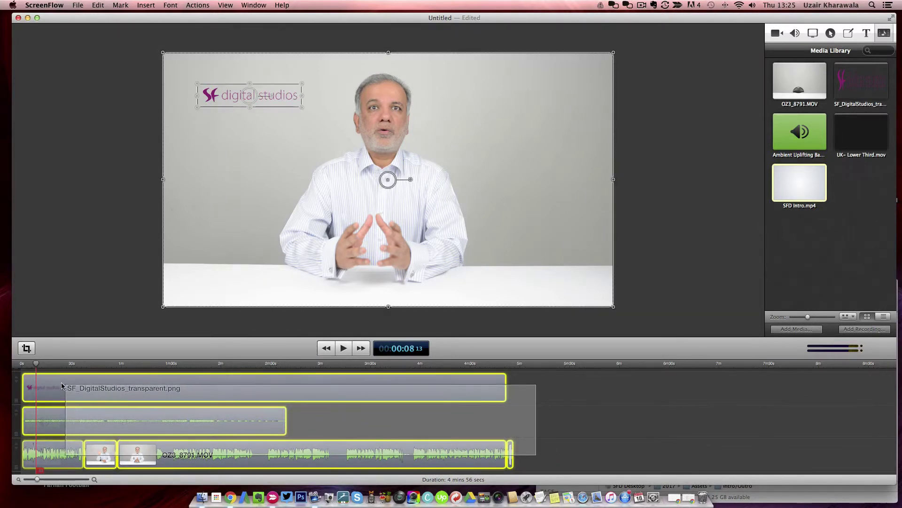
{"action": "left_click_drag", "start_coordinate": [82, 386], "coordinate": [138, 386]}
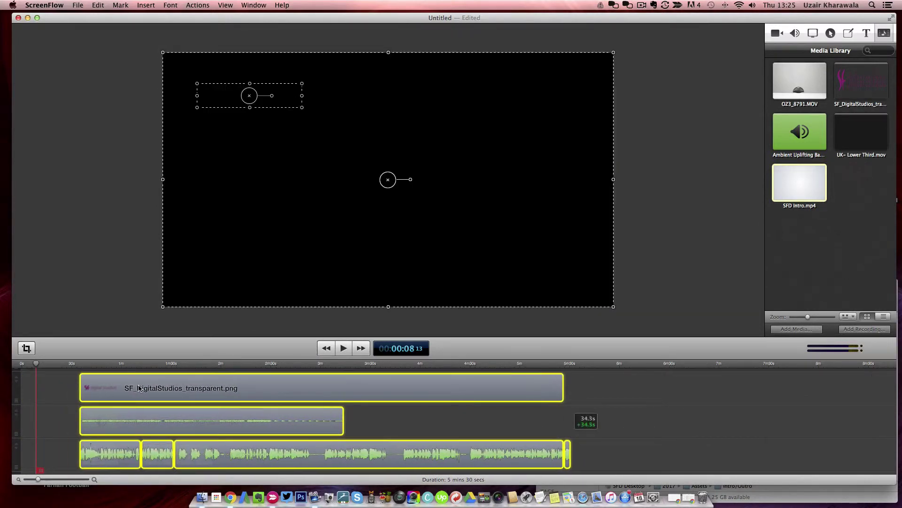
{"action": "left_click", "coordinate": [804, 182]}
{"action": "left_click_drag", "start_coordinate": [798, 177], "coordinate": [25, 455]}
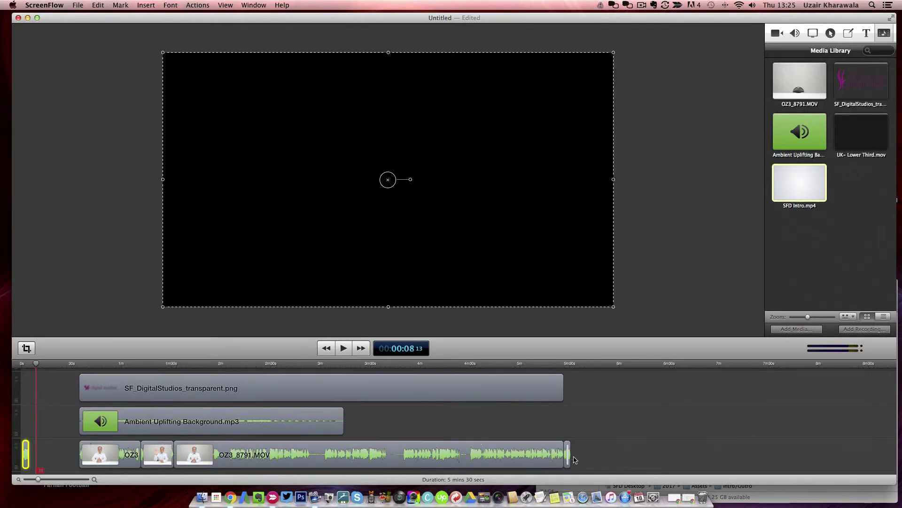
- Shift all the other clips to follow the intro, then rewind to 0
{"action": "left_click_drag", "start_coordinate": [594, 454], "coordinate": [94, 376]}
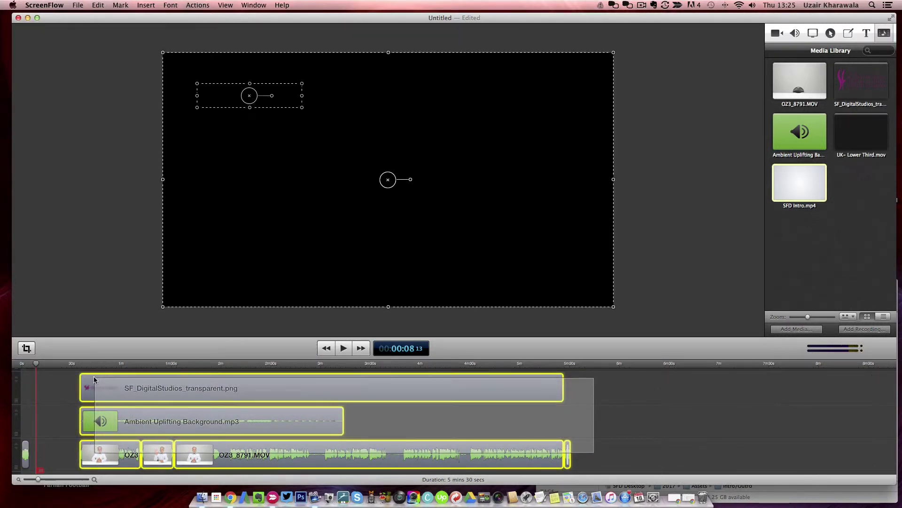
{"action": "left_click_drag", "start_coordinate": [212, 395], "coordinate": [185, 392]}
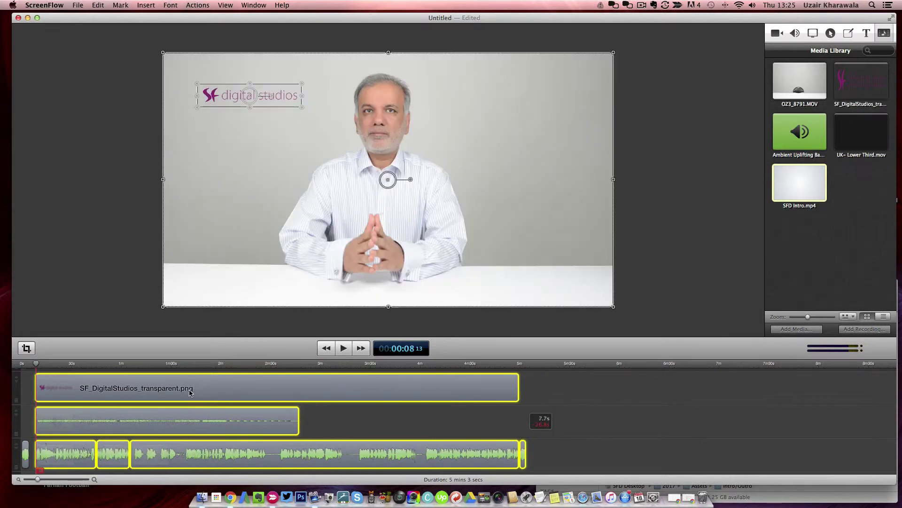
{"action": "left_click_drag", "start_coordinate": [47, 386], "coordinate": [43, 385]}
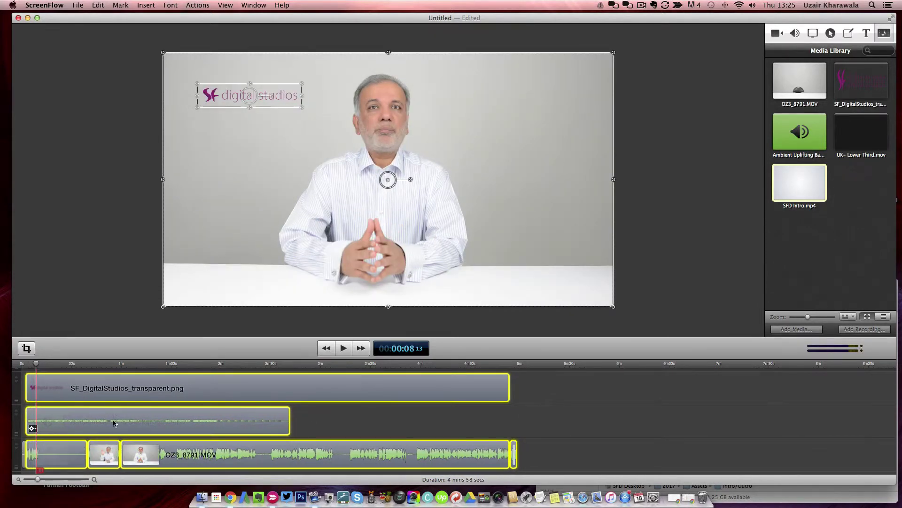
{"action": "left_click", "coordinate": [53, 481]}
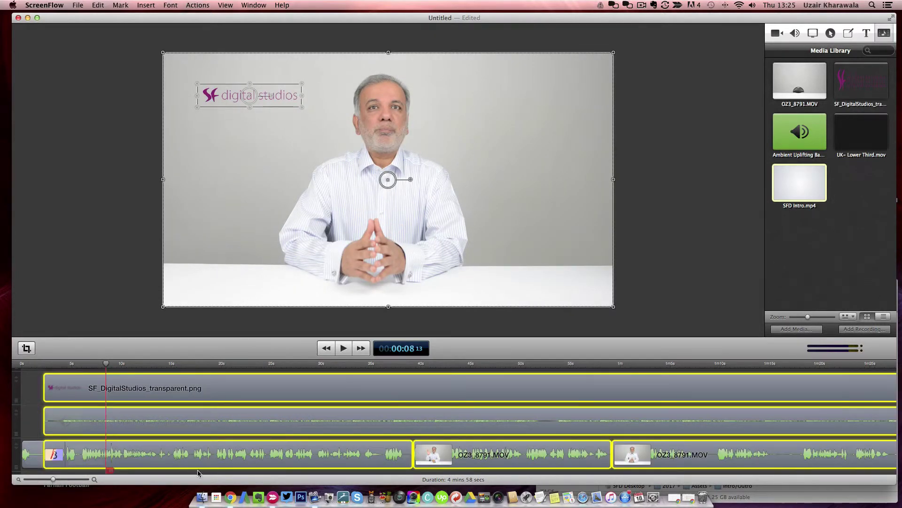
{"action": "left_click_drag", "start_coordinate": [199, 458], "coordinate": [221, 458]}
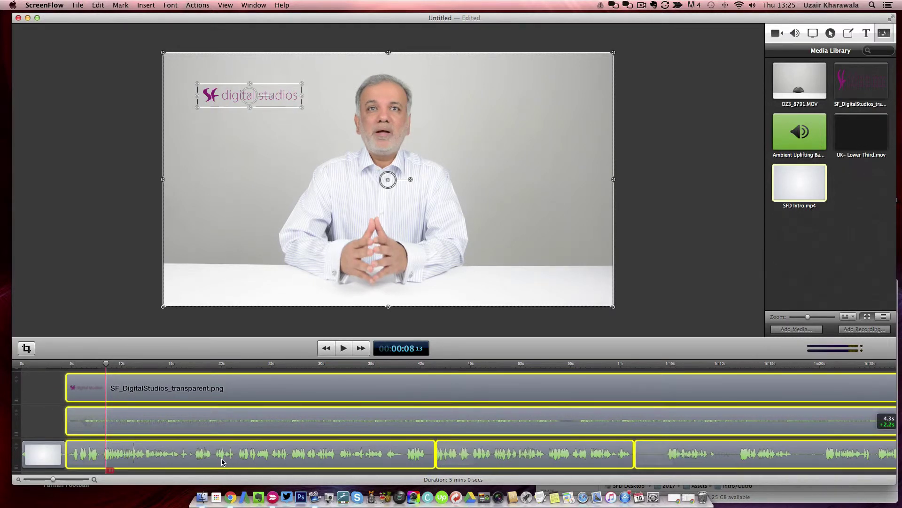
{"action": "left_click_drag", "start_coordinate": [105, 365], "coordinate": [21, 366]}
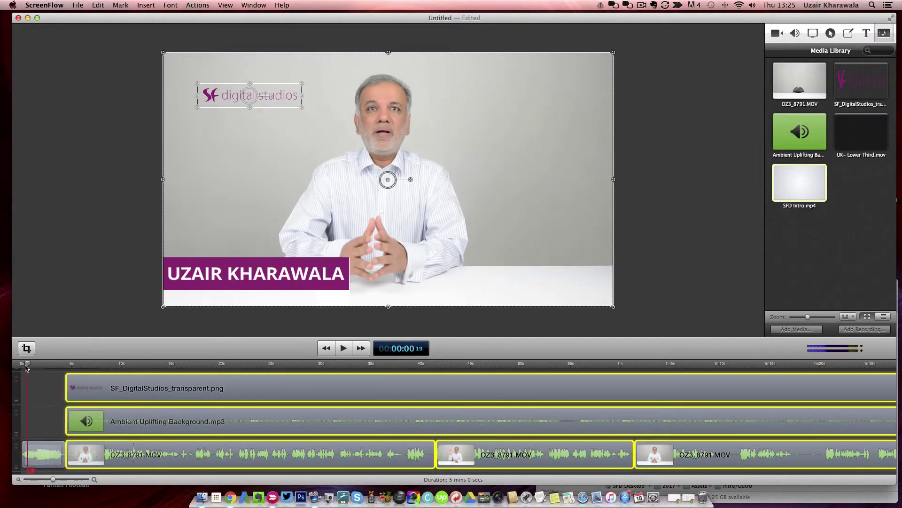
{"action": "key", "text": "XF86AudioLowerVolume"}
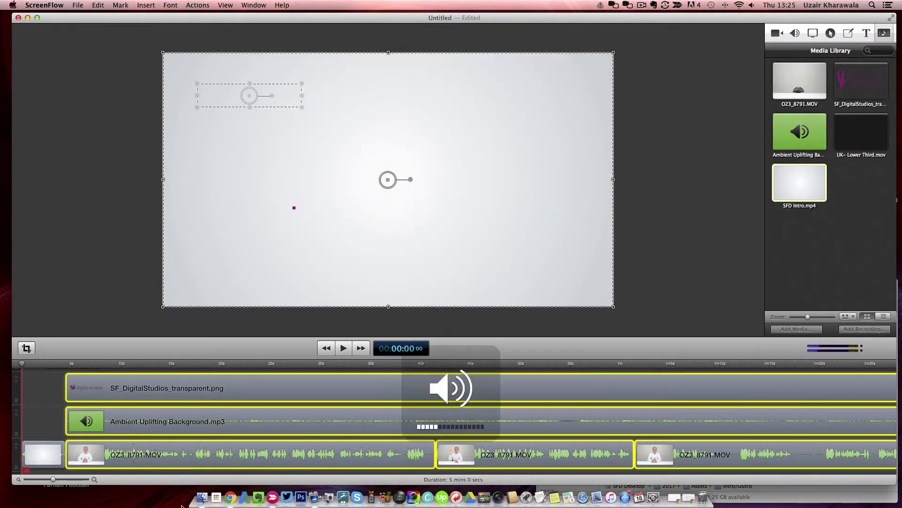
{"action": "left_click", "coordinate": [47, 397]}
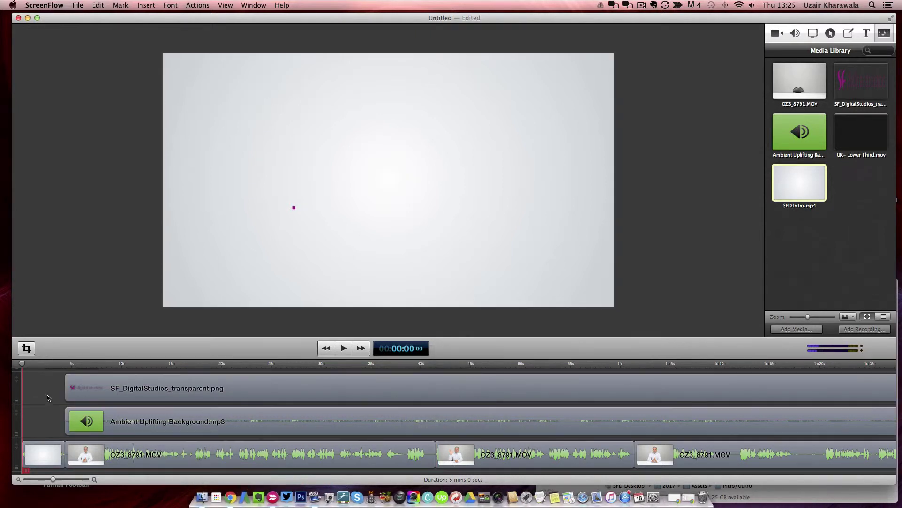
{"action": "key", "text": "space"}
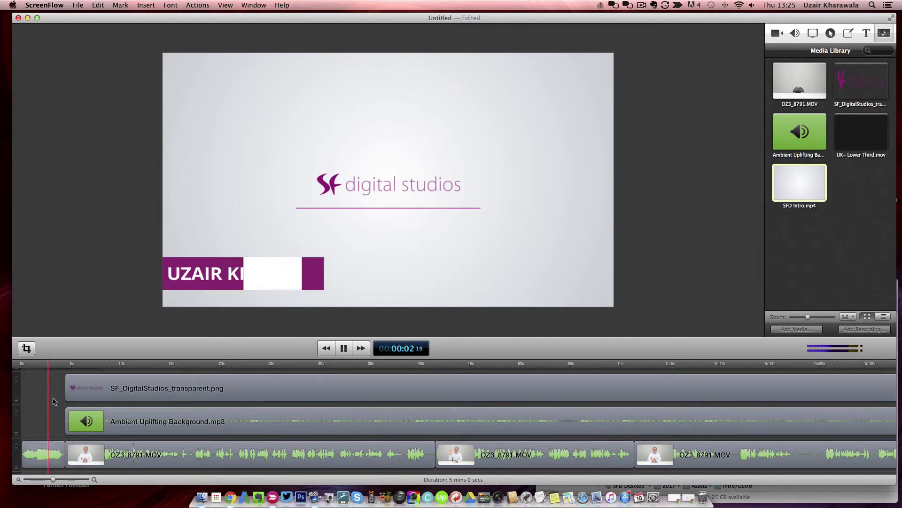
{"action": "key", "text": "space"}
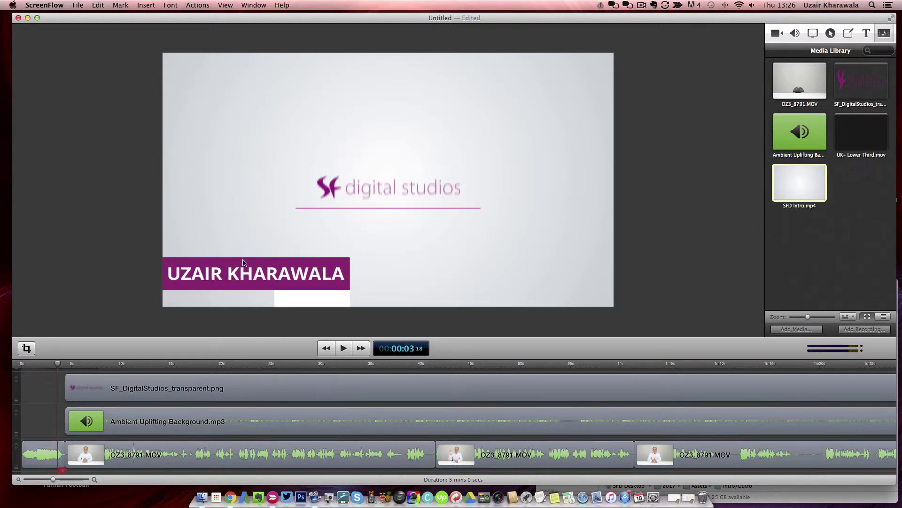
{"action": "scroll", "coordinate": [209, 429], "scroll_direction": "up", "scroll_amount": 3}
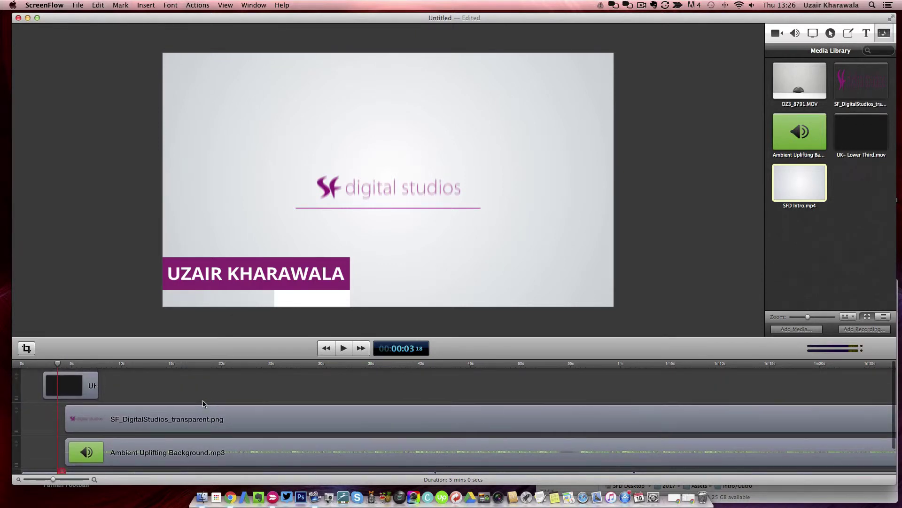
- Move the UK Lower Third clip past the intro and play from the start to check
{"action": "left_click_drag", "start_coordinate": [80, 383], "coordinate": [140, 385]}
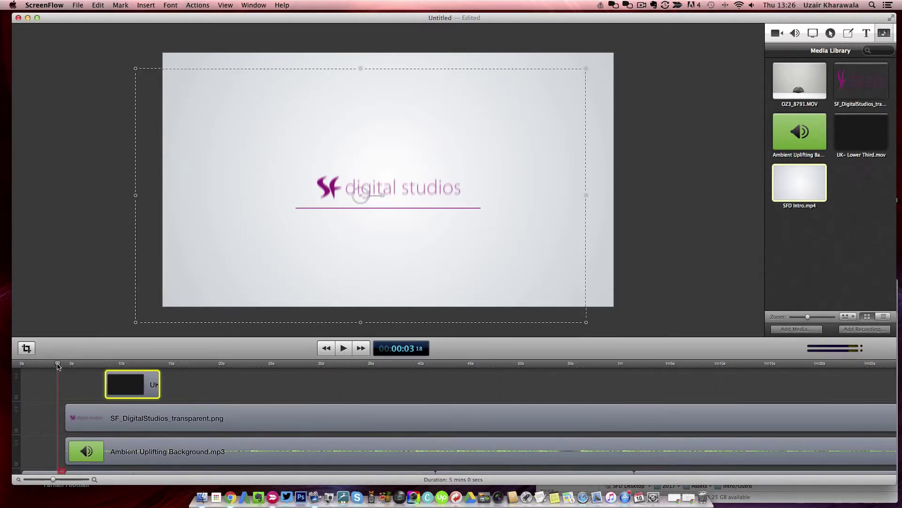
{"action": "mouse_move", "coordinate": [58, 365]}
{"action": "left_mouse_down"}
{"action": "mouse_move", "coordinate": [85, 366]}
{"action": "mouse_move", "coordinate": [75, 367]}
{"action": "left_mouse_up"}
{"action": "left_click_drag", "start_coordinate": [131, 385], "coordinate": [101, 384]}
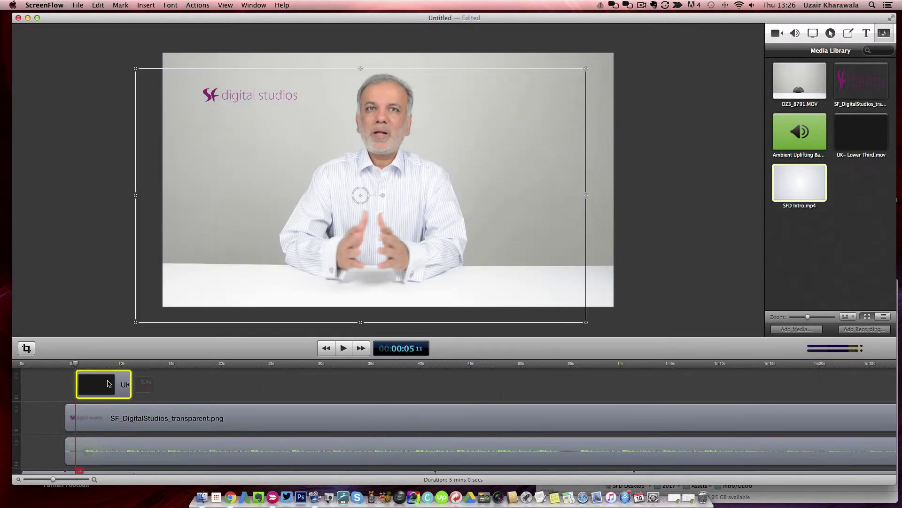
{"action": "left_click", "coordinate": [21, 365]}
{"action": "key", "text": "space"}
{"action": "left_click", "coordinate": [42, 385]}
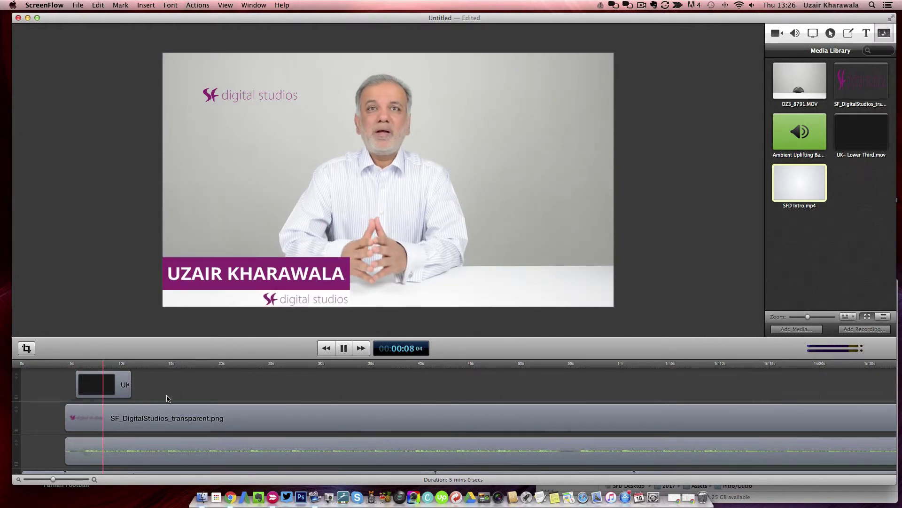
{"action": "key", "text": "XF86AudioMute"}
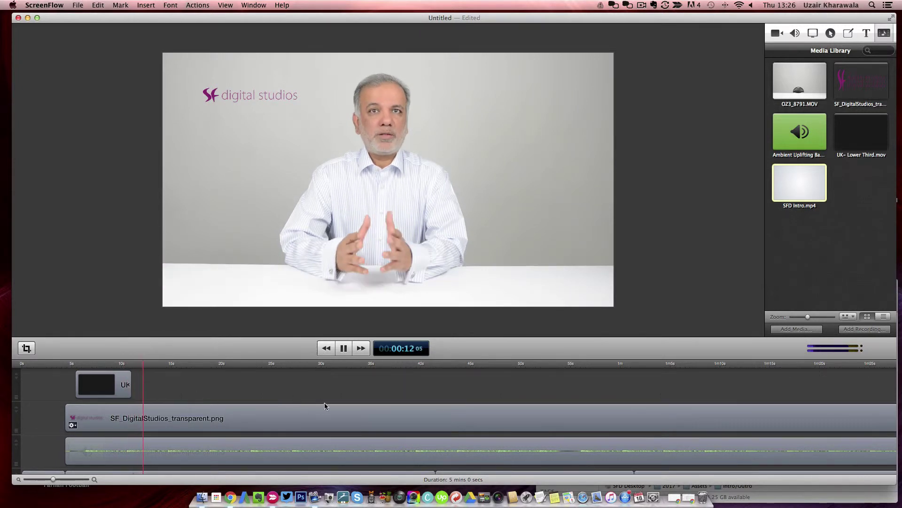
{"action": "scroll", "coordinate": [300, 404], "scroll_direction": "down", "scroll_amount": 3}
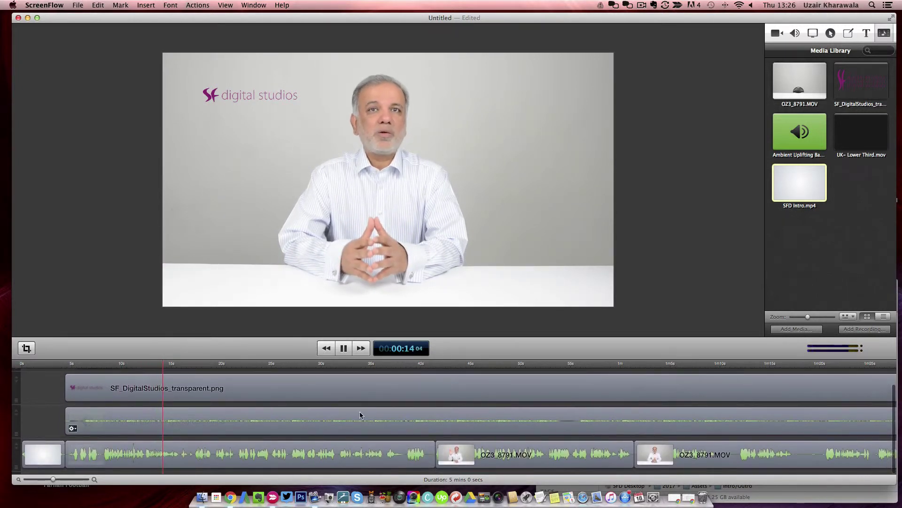
{"action": "scroll", "coordinate": [283, 423], "scroll_direction": "right", "scroll_amount": 5}
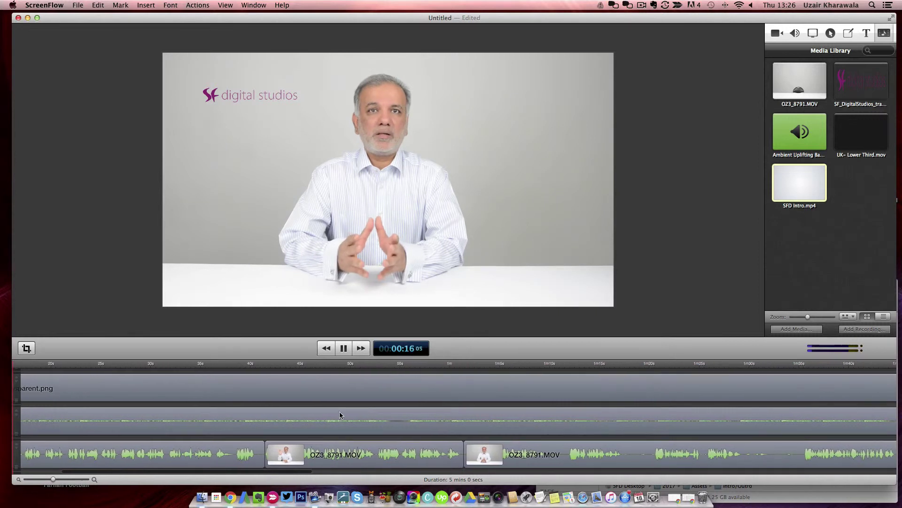
{"action": "key", "text": "space"}
{"action": "scroll", "coordinate": [496, 424], "scroll_direction": "right", "scroll_amount": 10}
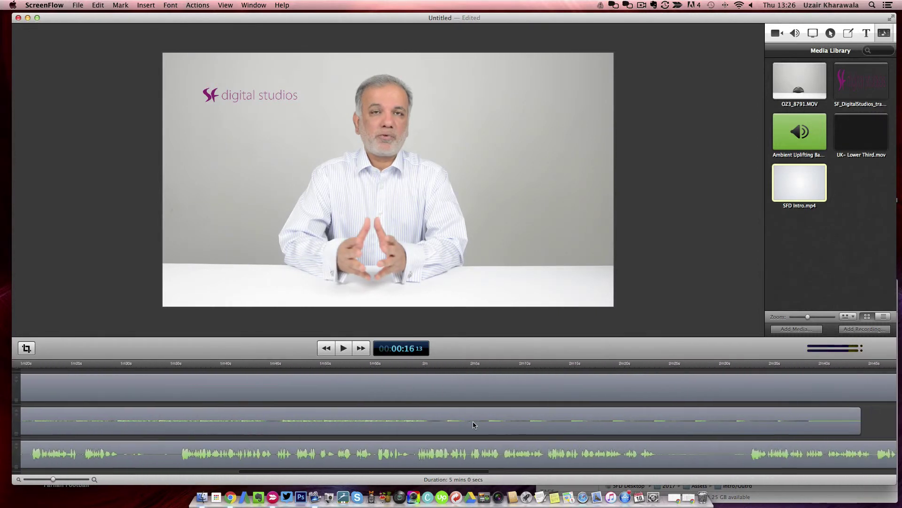
{"action": "scroll", "coordinate": [466, 424], "scroll_direction": "right", "scroll_amount": 5}
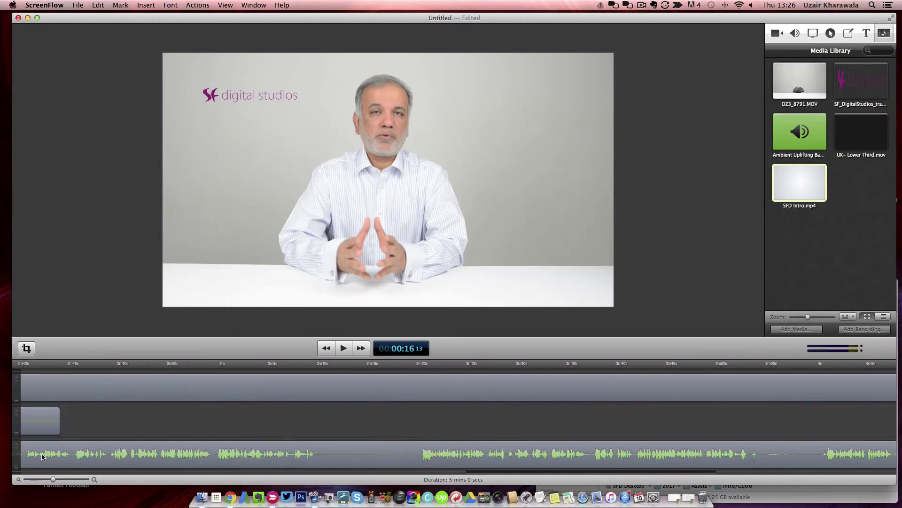
{"action": "left_click_drag", "start_coordinate": [55, 478], "coordinate": [40, 481]}
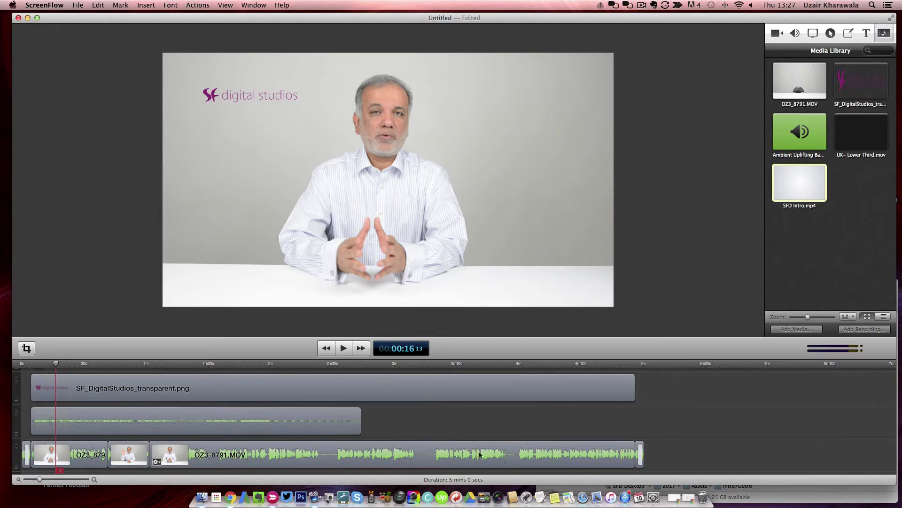
- Preview the video's ending from about 4:45 to 05:00, then open the File menu
{"action": "left_click", "coordinate": [618, 366]}
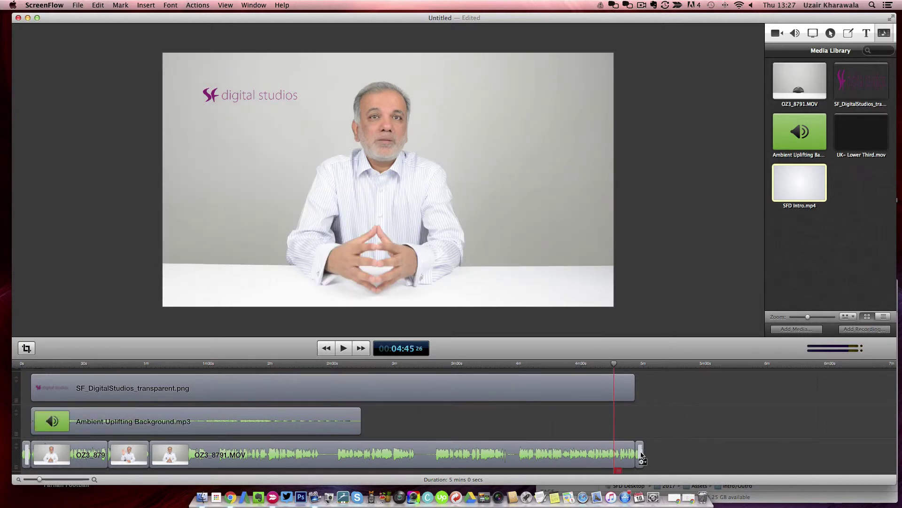
{"action": "key", "text": "space"}
{"action": "left_click", "coordinate": [628, 365]}
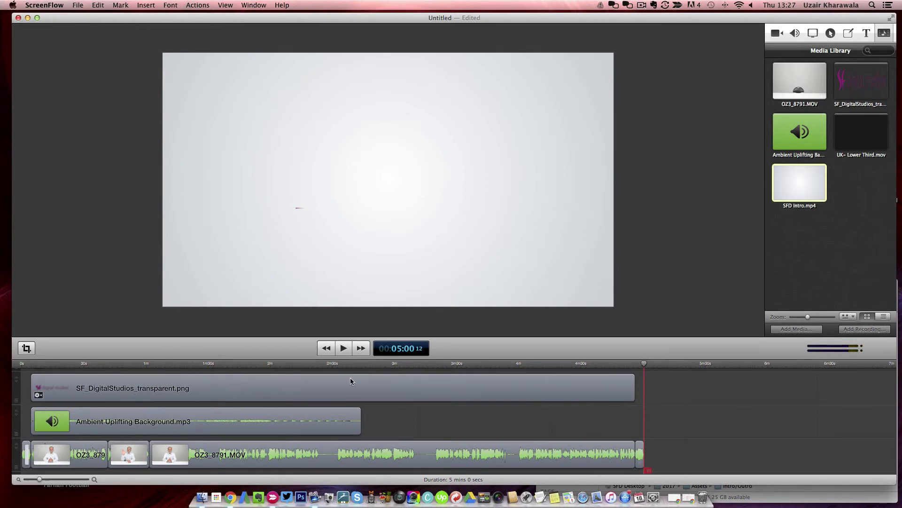
{"action": "left_click", "coordinate": [78, 6]}
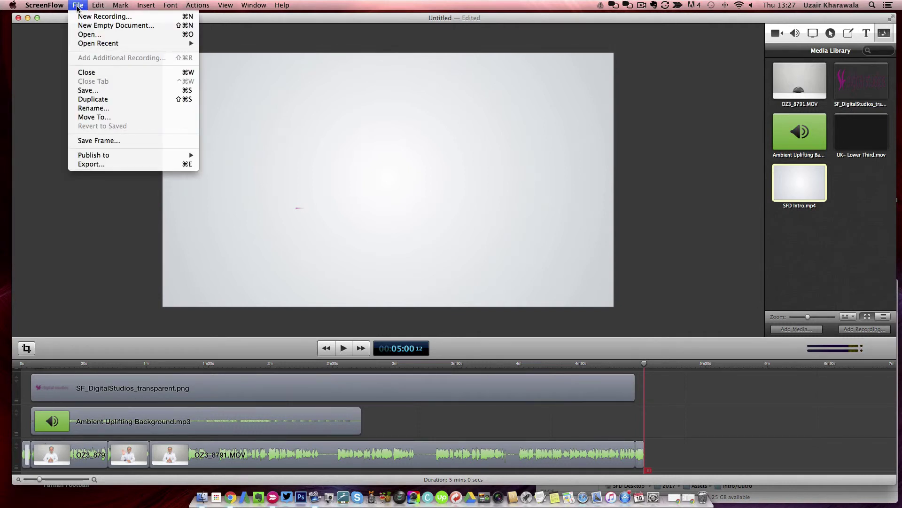
- In the Export settings, set Scale by to 100% for 1920x1080 output
{"action": "left_click", "coordinate": [94, 164]}
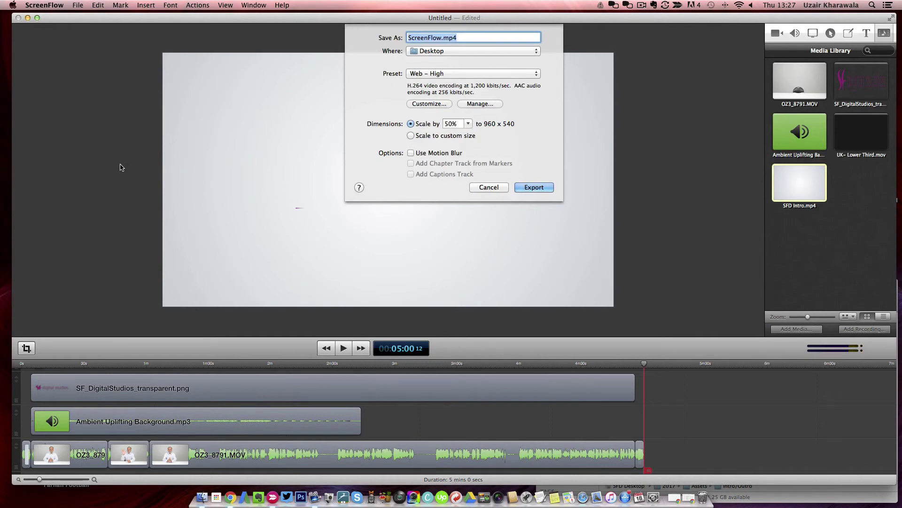
{"action": "left_click", "coordinate": [468, 123]}
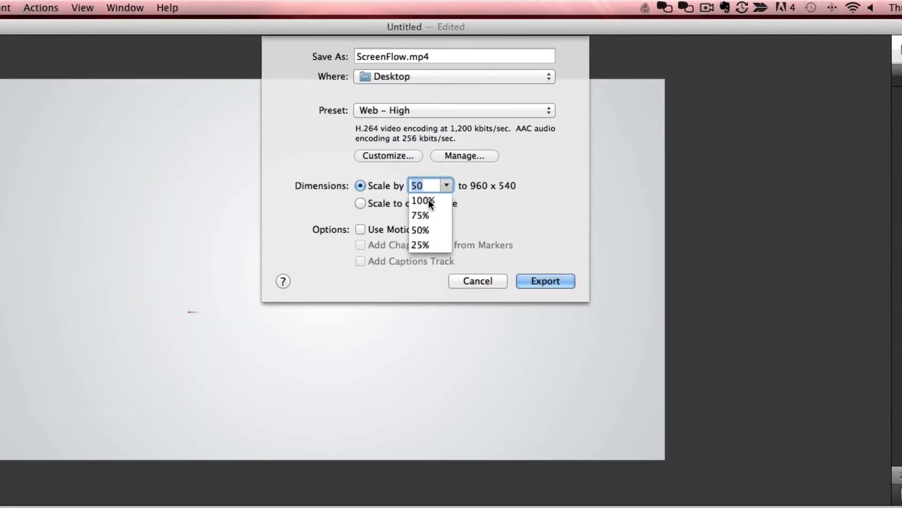
{"action": "left_click", "coordinate": [424, 200]}
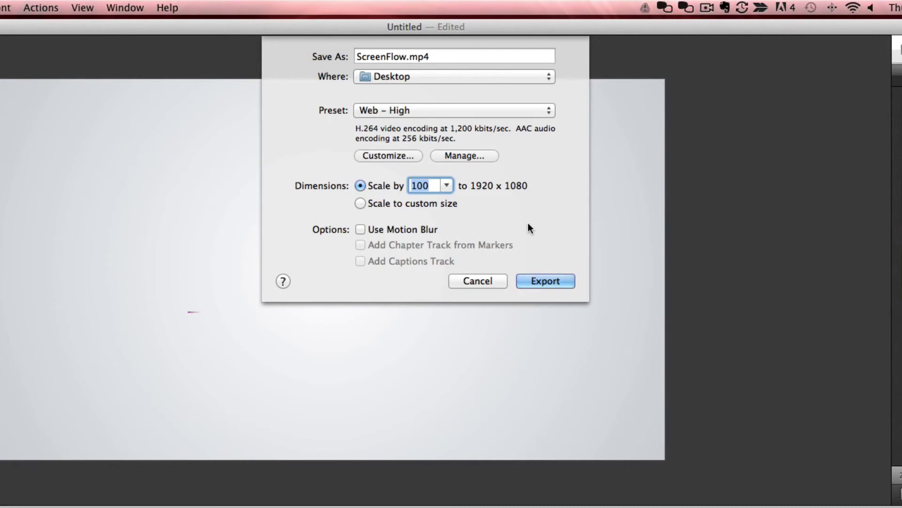
{"action": "key", "text": "Tab"}
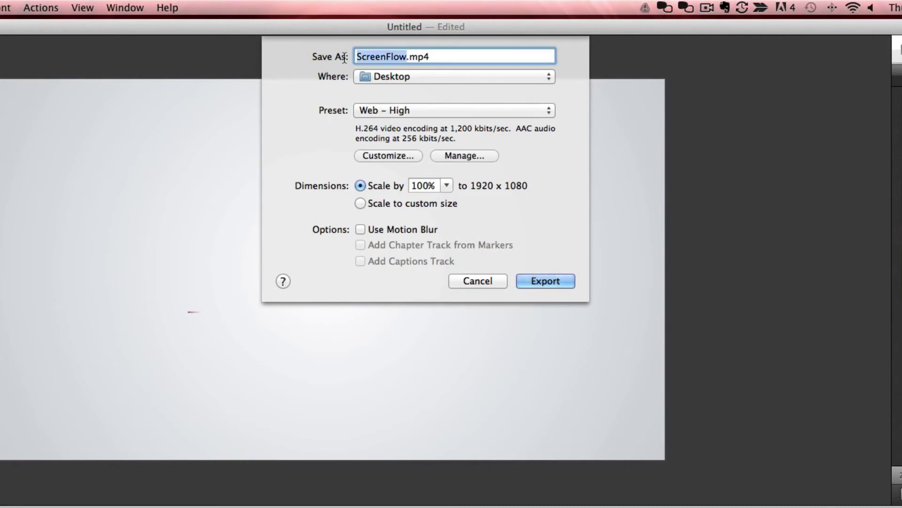